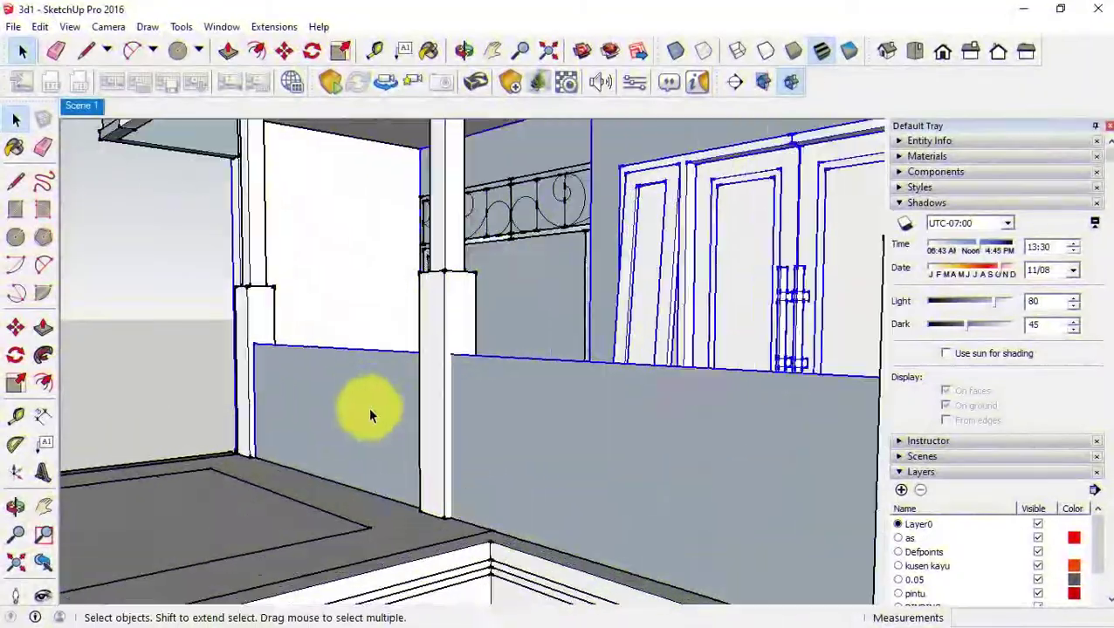
- Orbit and zoom in on the balcony's solid parapet wall
{"action": "mouse_move", "coordinate": [365, 410]}
{"action": "middle_mouse_down"}
{"action": "mouse_move", "coordinate": [261, 380]}
{"action": "mouse_move", "coordinate": [285, 361]}
{"action": "mouse_move", "coordinate": [407, 344]}
{"action": "mouse_move", "coordinate": [460, 390]}
{"action": "mouse_move", "coordinate": [268, 380]}
{"action": "mouse_move", "coordinate": [213, 400]}
{"action": "middle_mouse_up"}
{"action": "scroll", "coordinate": [318, 375], "scroll_direction": "up", "scroll_amount": 5}
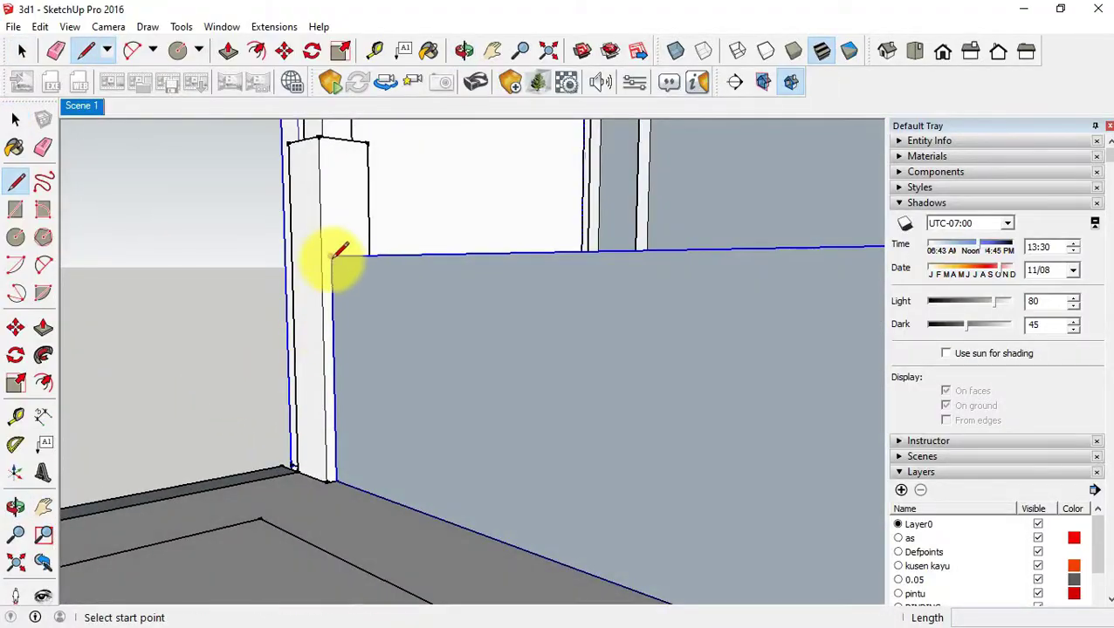
- Draw a thin rectangle on the parapet wall's end strip
{"action": "middle_click_drag", "start_coordinate": [275, 253], "coordinate": [222, 275]}
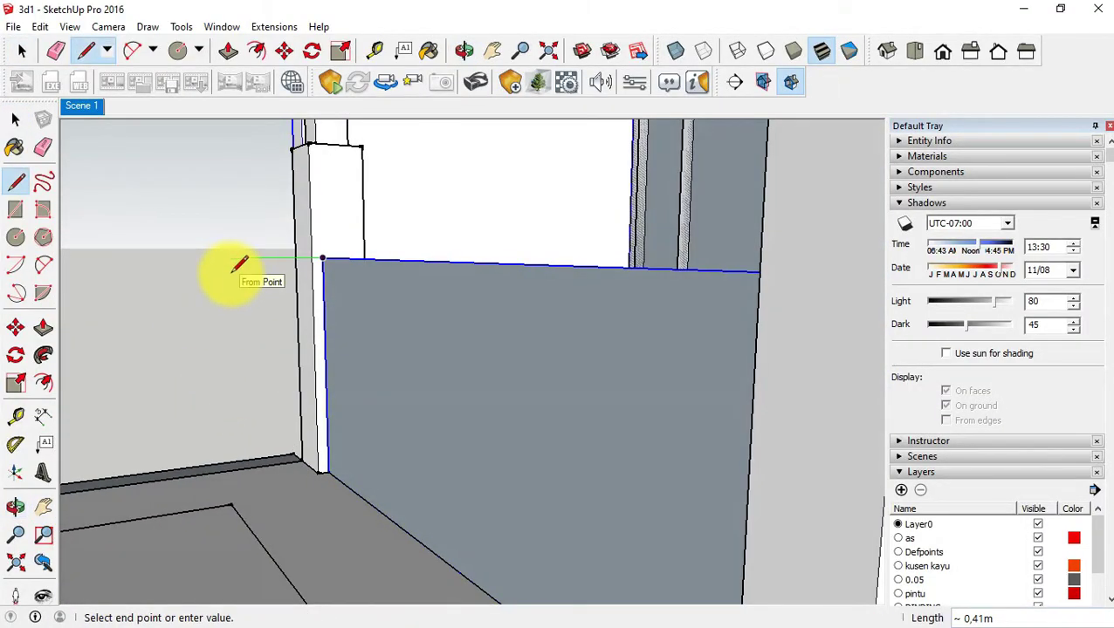
{"action": "mouse_move", "coordinate": [239, 264]}
{"action": "middle_mouse_down"}
{"action": "mouse_move", "coordinate": [266, 381]}
{"action": "mouse_move", "coordinate": [418, 429]}
{"action": "mouse_move", "coordinate": [270, 403]}
{"action": "middle_mouse_up"}
{"action": "key", "text": "space"}
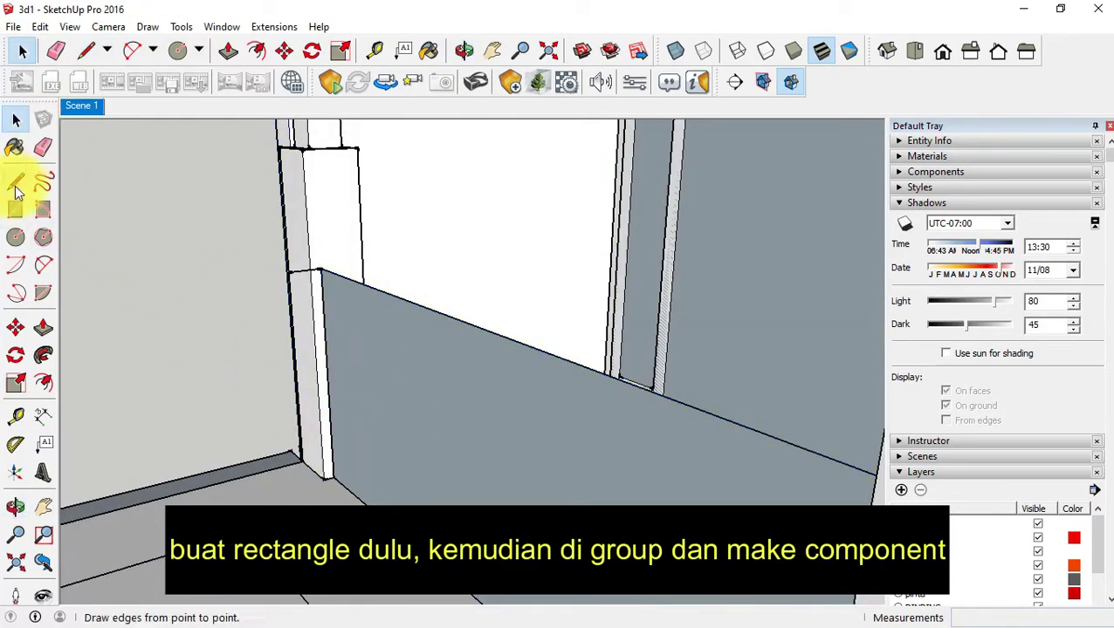
{"action": "left_click", "coordinate": [15, 210]}
{"action": "left_click", "coordinate": [301, 267]}
{"action": "key", "text": "space"}
{"action": "triple_click", "coordinate": [303, 323]}
- Turn the rectangle into a group, then into a component
{"action": "right_click", "coordinate": [318, 299]}
{"action": "left_click", "coordinate": [355, 462]}
{"action": "right_click", "coordinate": [311, 385]}
{"action": "left_click", "coordinate": [371, 253]}
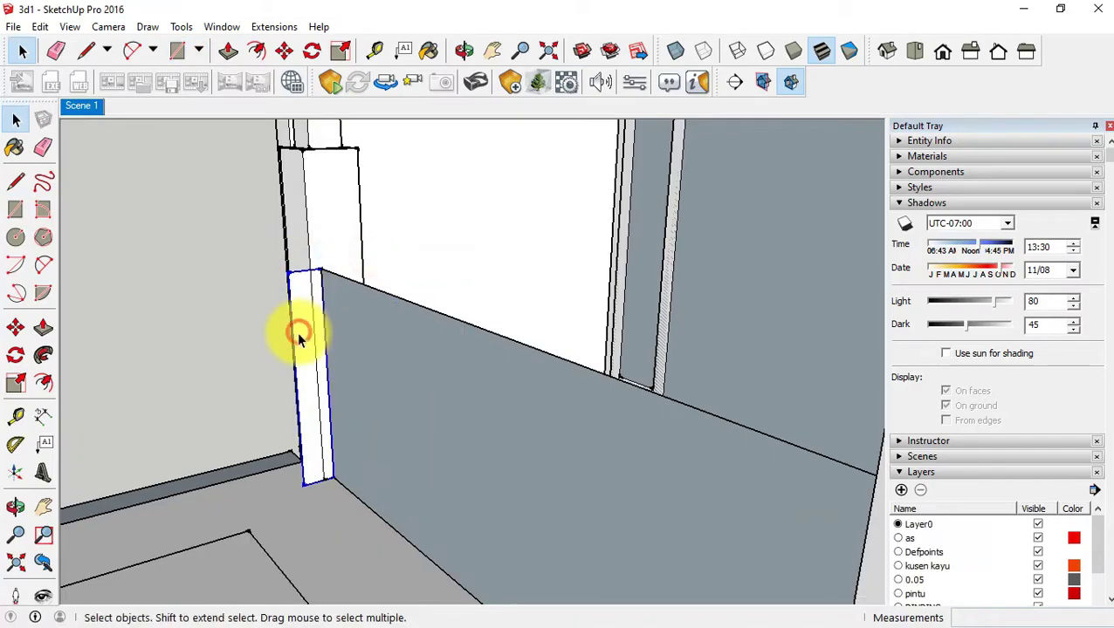
- Copy the component into open space left of the wall and open the copy for editing
{"action": "middle_click_drag", "start_coordinate": [293, 331], "coordinate": [341, 385]}
{"action": "key", "text": "m"}
{"action": "left_click", "coordinate": [331, 447]}
{"action": "left_click", "coordinate": [215, 401]}
{"action": "key", "text": "space"}
{"action": "double_click", "coordinate": [186, 332]}
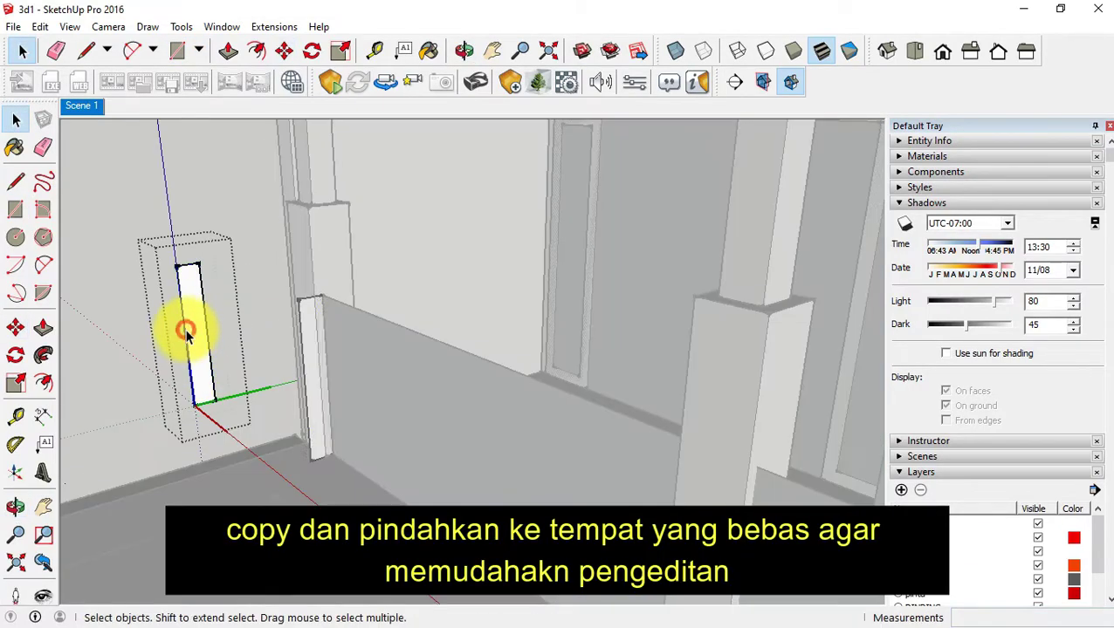
- Zoom in on the copied panel and start a dividing rectangle on its face
{"action": "scroll", "coordinate": [199, 341], "scroll_direction": "up", "scroll_amount": 3}
{"action": "middle_click_drag", "start_coordinate": [199, 340], "coordinate": [277, 301]}
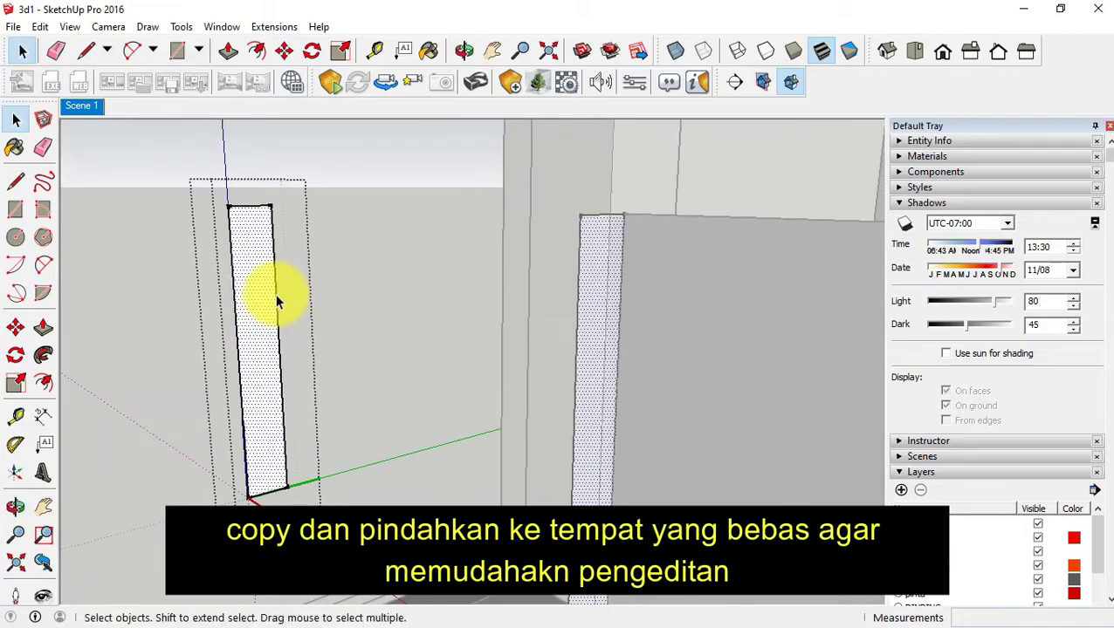
{"action": "key", "text": "r"}
{"action": "left_click", "coordinate": [238, 357]}
- Split the panel into sections with rectangles from the top edge midpoint to the bottom corner
{"action": "left_click", "coordinate": [286, 488]}
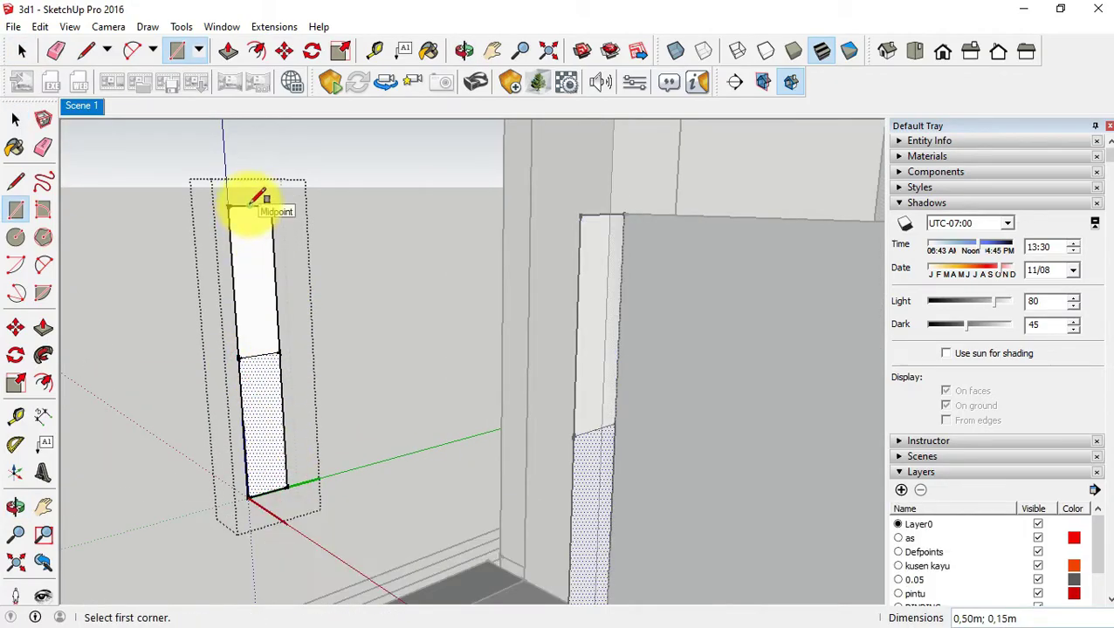
{"action": "left_click", "coordinate": [251, 206]}
{"action": "left_click", "coordinate": [288, 487]}
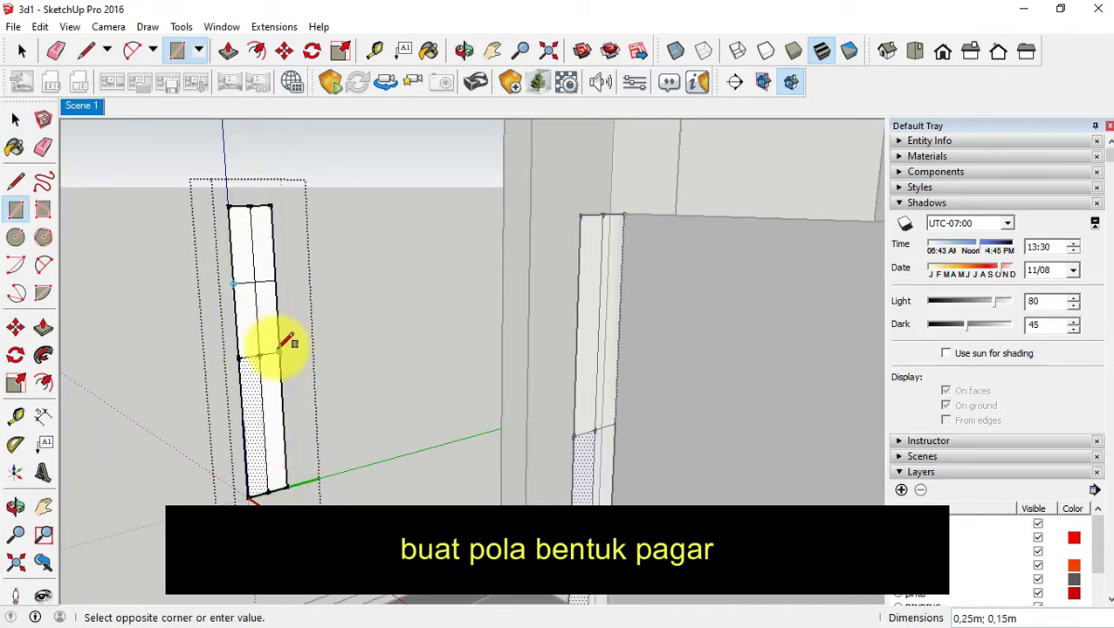
{"action": "left_click", "coordinate": [279, 349]}
{"action": "middle_click_drag", "start_coordinate": [279, 350], "coordinate": [256, 354]}
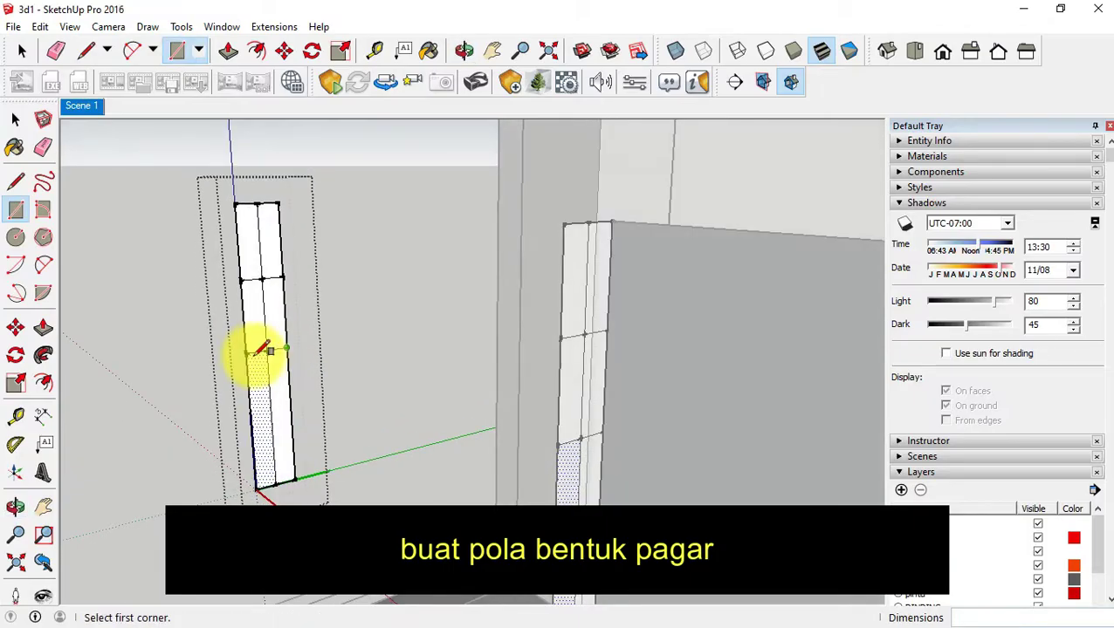
{"action": "middle_click_drag", "start_coordinate": [253, 347], "coordinate": [219, 368]}
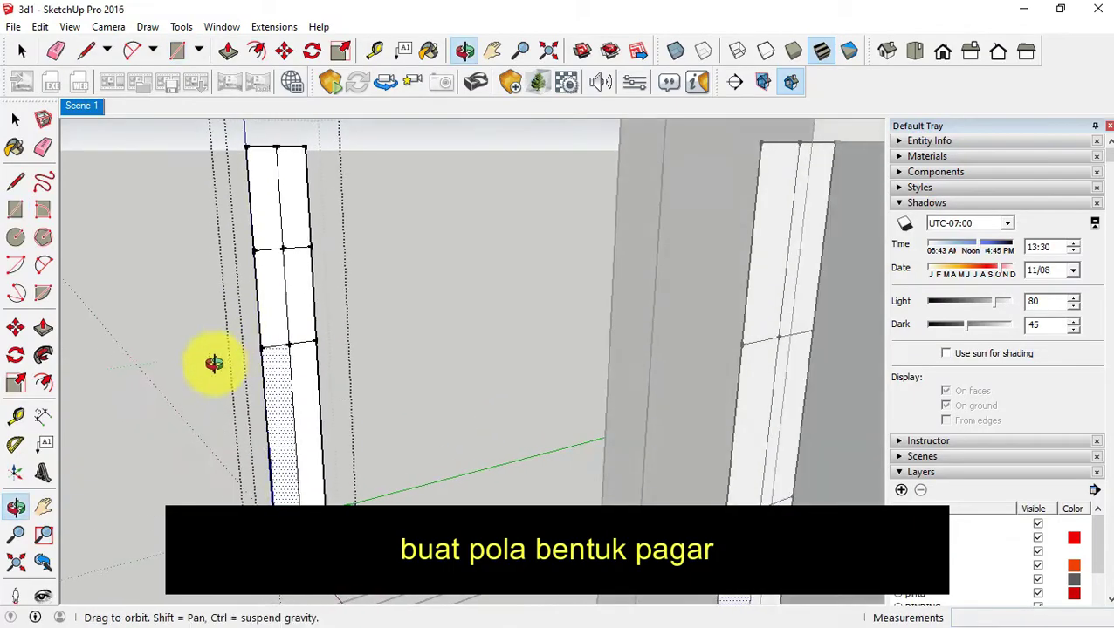
- Draw two 2-point arcs forming the S-shaped baluster curve across the panel
{"action": "left_click", "coordinate": [16, 239]}
{"action": "left_click", "coordinate": [45, 269]}
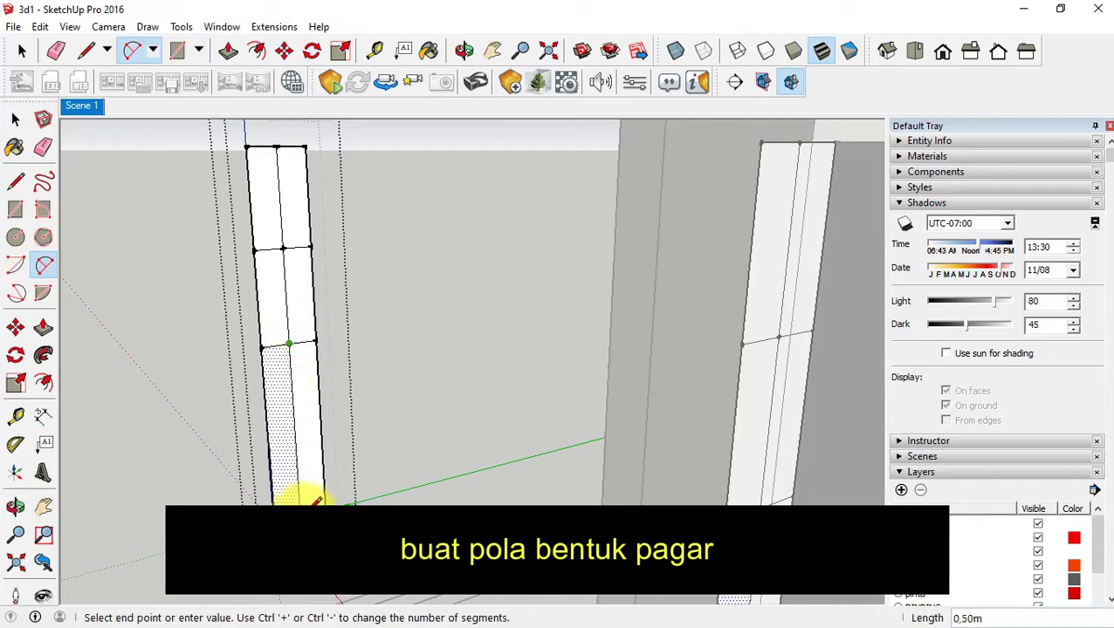
{"action": "left_click", "coordinate": [268, 435]}
{"action": "left_click", "coordinate": [278, 393]}
{"action": "left_click", "coordinate": [288, 347]}
{"action": "left_click", "coordinate": [275, 151]}
{"action": "left_click", "coordinate": [321, 253]}
{"action": "mouse_move", "coordinate": [321, 253]}
{"action": "middle_mouse_down"}
{"action": "mouse_move", "coordinate": [288, 223]}
{"action": "mouse_move", "coordinate": [254, 240]}
{"action": "middle_mouse_up"}
- Add a horizontal guide edge near the panel top with a rectangle from its top-left corner
{"action": "left_click", "coordinate": [15, 213]}
{"action": "left_click", "coordinate": [221, 182]}
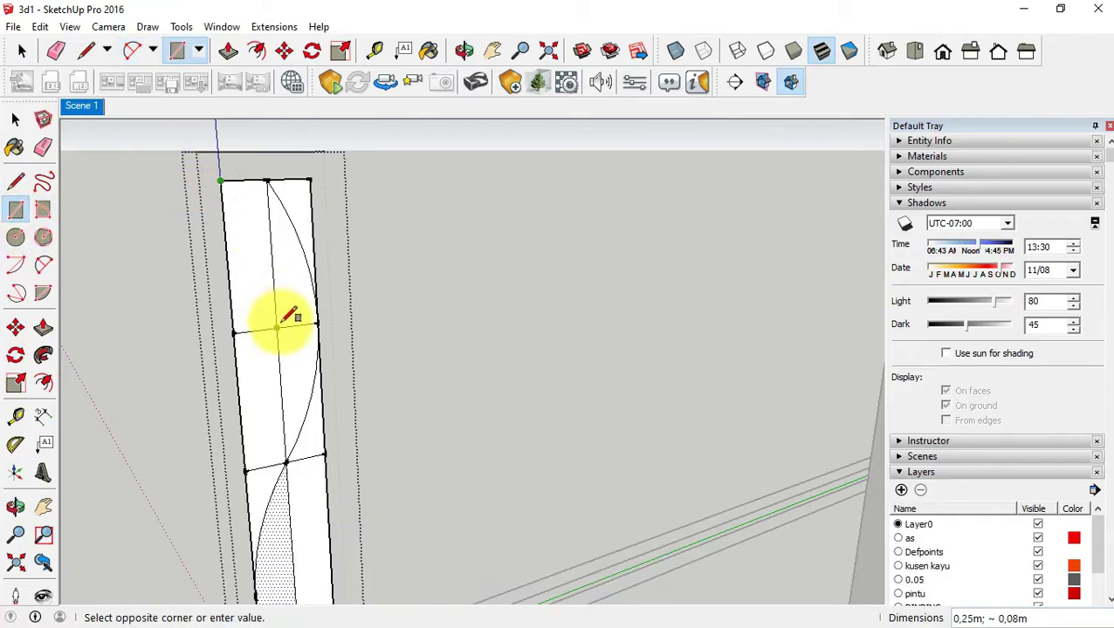
{"action": "left_click", "coordinate": [273, 257]}
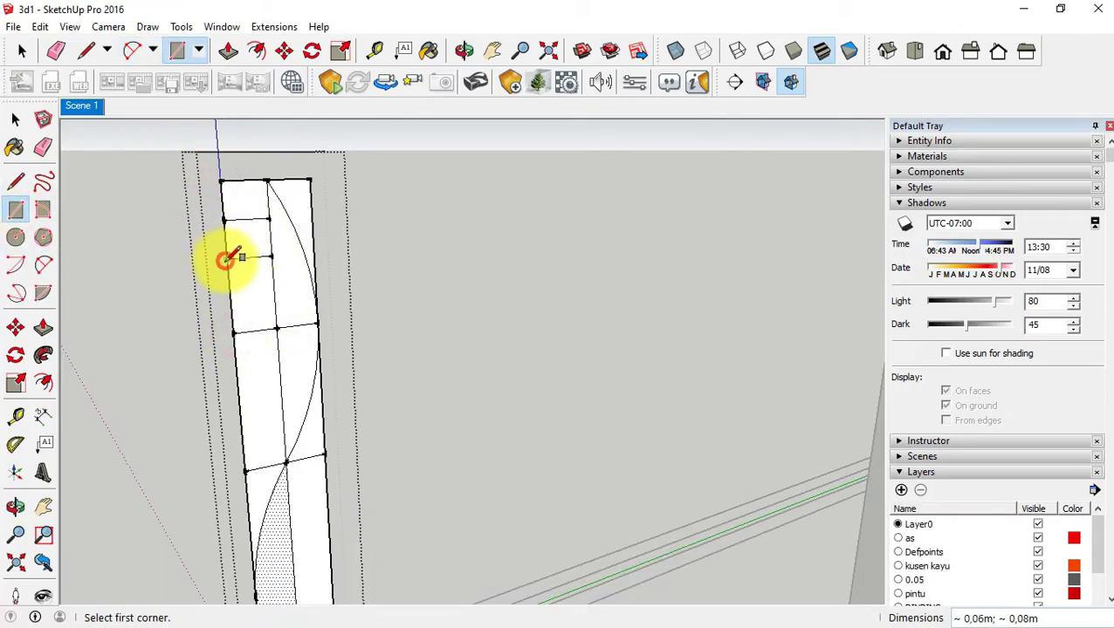
{"action": "scroll", "coordinate": [249, 200], "scroll_direction": "up", "scroll_amount": 2}
{"action": "scroll", "coordinate": [253, 196], "scroll_direction": "up", "scroll_amount": 1}
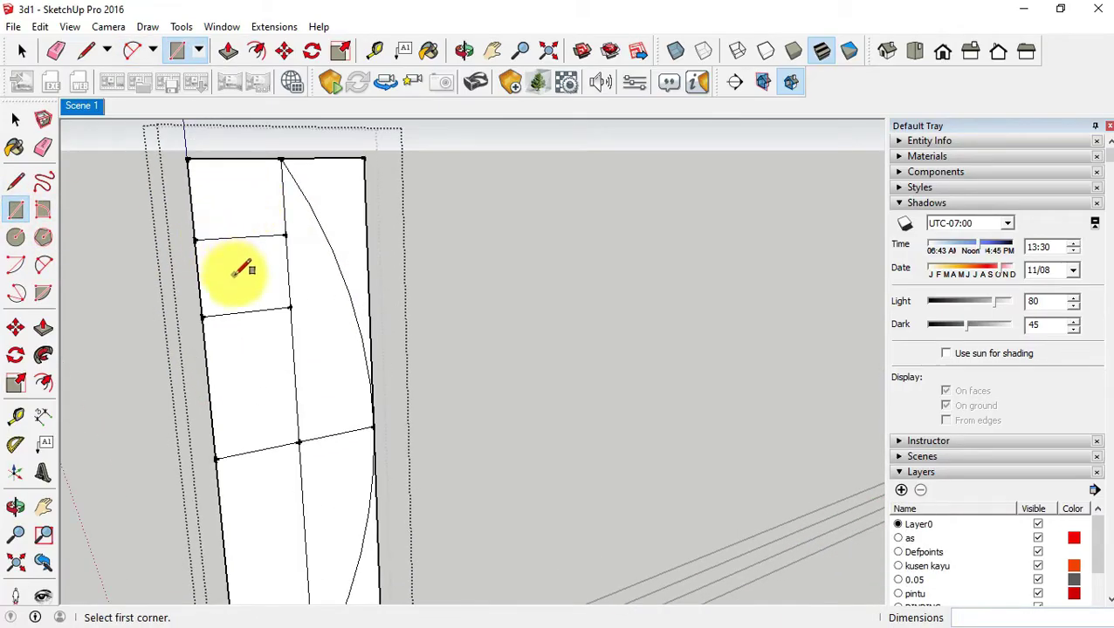
{"action": "scroll", "coordinate": [240, 269], "scroll_direction": "down", "scroll_amount": 2}
{"action": "scroll", "coordinate": [242, 272], "scroll_direction": "up", "scroll_amount": 1}
{"action": "scroll", "coordinate": [244, 273], "scroll_direction": "up", "scroll_amount": 1}
{"action": "scroll", "coordinate": [247, 275], "scroll_direction": "up", "scroll_amount": 1}
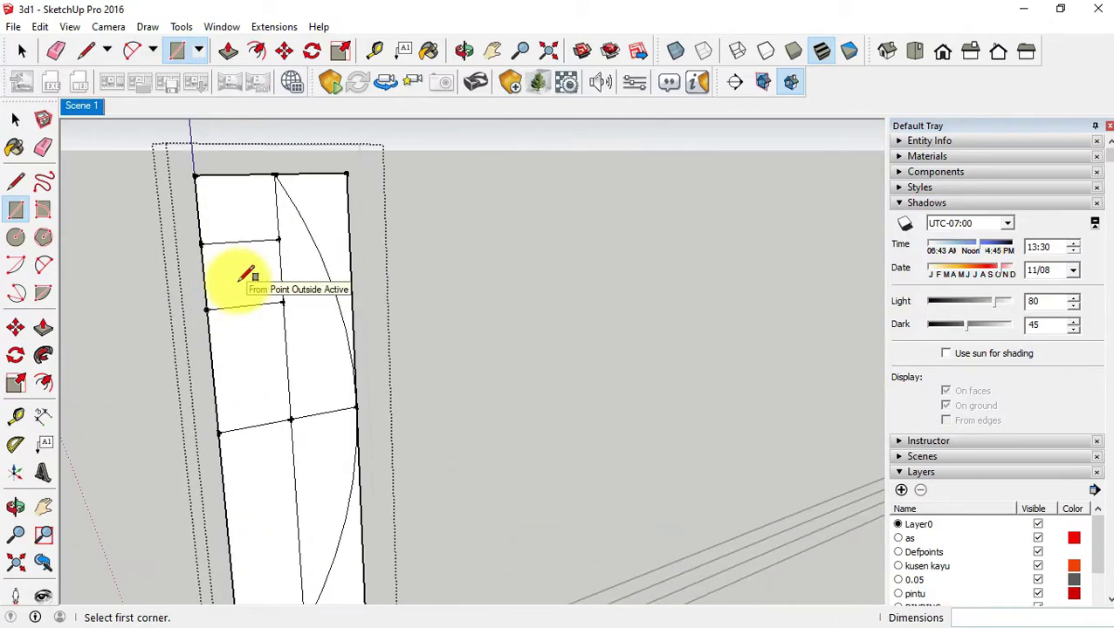
{"action": "scroll", "coordinate": [257, 288], "scroll_direction": "down", "scroll_amount": 1}
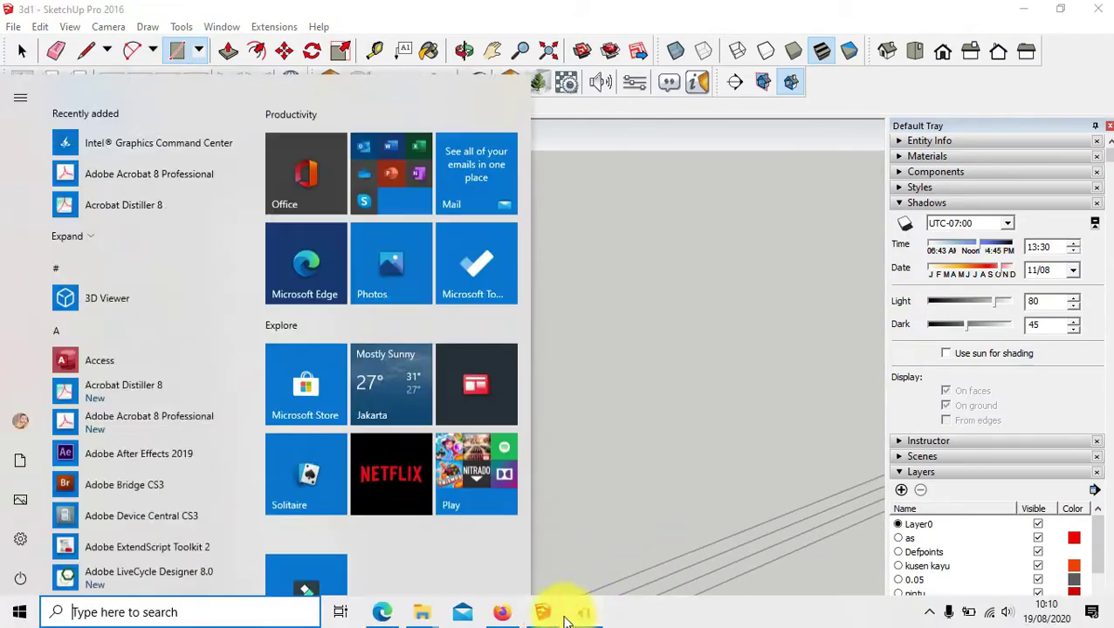
{"action": "left_click", "coordinate": [567, 608]}
- Draw a small circle near the top of the panel
{"action": "key", "text": "space"}
{"action": "scroll", "coordinate": [348, 199], "scroll_direction": "down", "scroll_amount": 2}
{"action": "scroll", "coordinate": [323, 227], "scroll_direction": "up", "scroll_amount": 3}
{"action": "key", "text": "c"}
{"action": "left_click", "coordinate": [384, 237]}
{"action": "scroll", "coordinate": [371, 227], "scroll_direction": "down", "scroll_amount": 2}
{"action": "mouse_move", "coordinate": [366, 274]}
{"action": "middle_mouse_down"}
{"action": "mouse_move", "coordinate": [410, 259]}
{"action": "mouse_move", "coordinate": [385, 281]}
{"action": "middle_mouse_up"}
{"action": "key", "text": "space"}
{"action": "scroll", "coordinate": [372, 293], "scroll_direction": "down", "scroll_amount": 2}
{"action": "scroll", "coordinate": [378, 311], "scroll_direction": "up", "scroll_amount": 3}
{"action": "scroll", "coordinate": [378, 311], "scroll_direction": "up", "scroll_amount": 1}
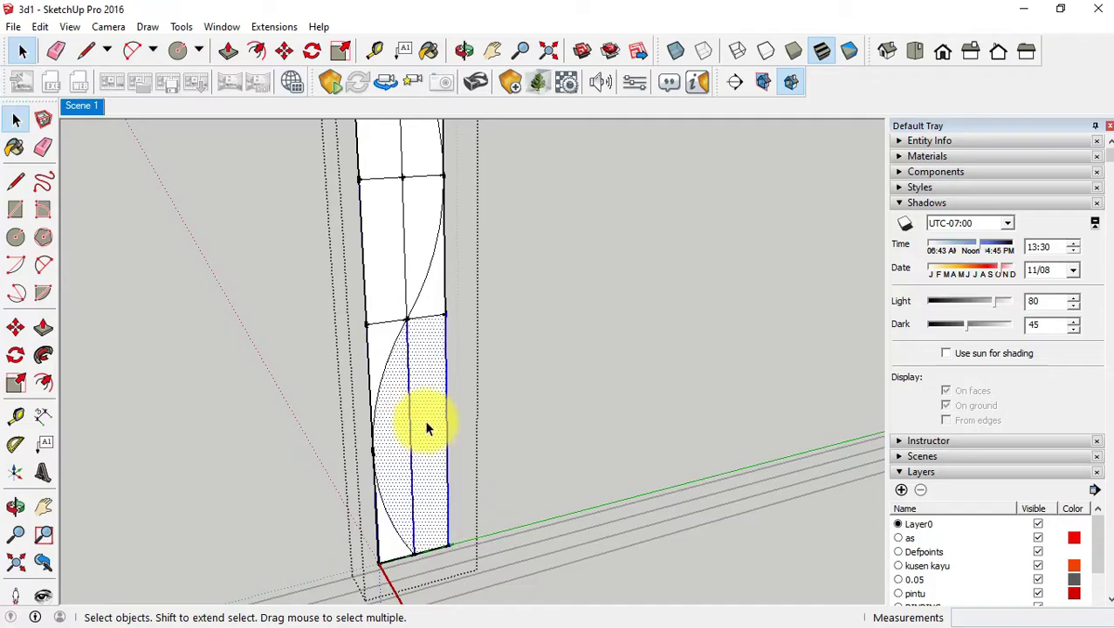
- Delete the selected face, the lower-left face and the upper panel faces
{"action": "key", "text": "Delete"}
{"action": "left_click", "coordinate": [390, 331]}
{"action": "key", "text": "Delete"}
{"action": "left_click", "coordinate": [385, 231]}
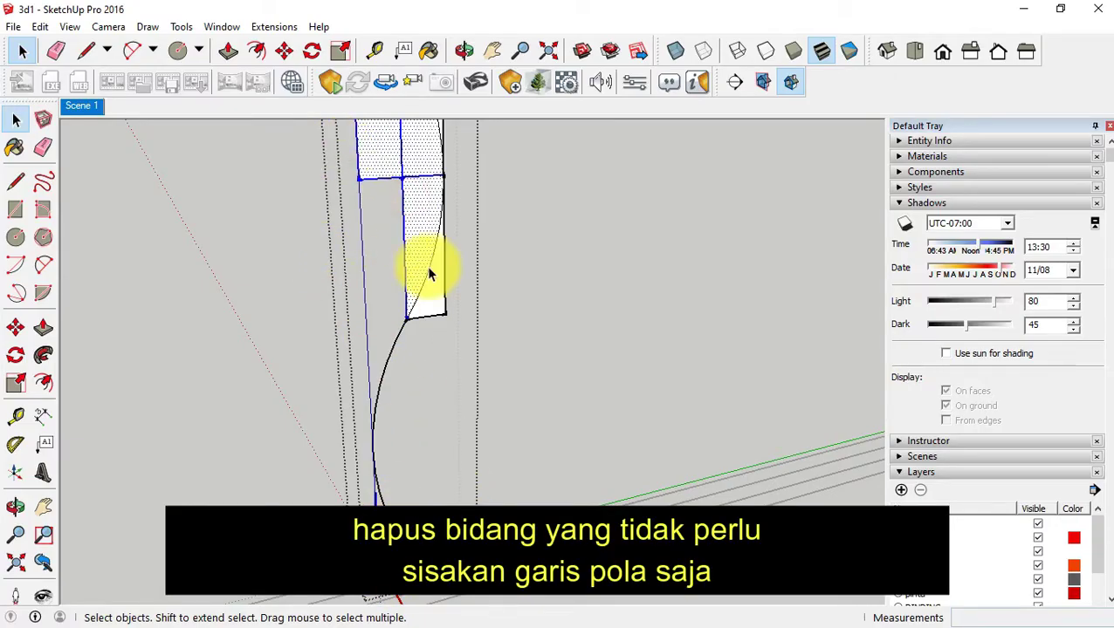
{"action": "key", "text": "Delete"}
- Remove the small triangle face beside the top circle and check the remaining S-curve upright
{"action": "middle_click_drag", "start_coordinate": [446, 371], "coordinate": [451, 160]}
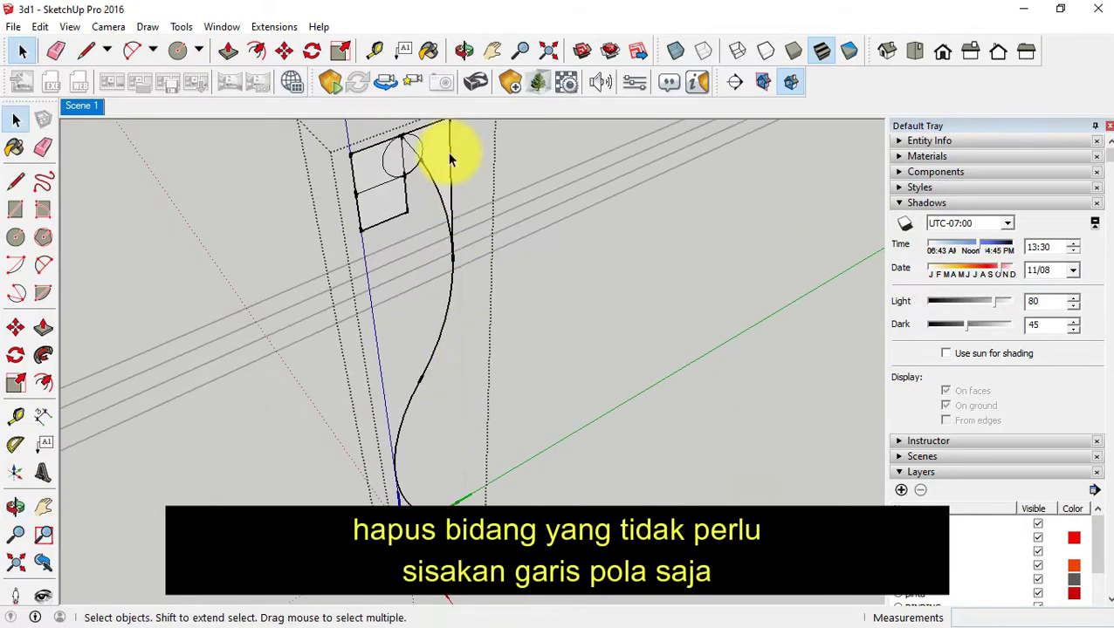
{"action": "middle_click_drag", "start_coordinate": [460, 155], "coordinate": [395, 247]}
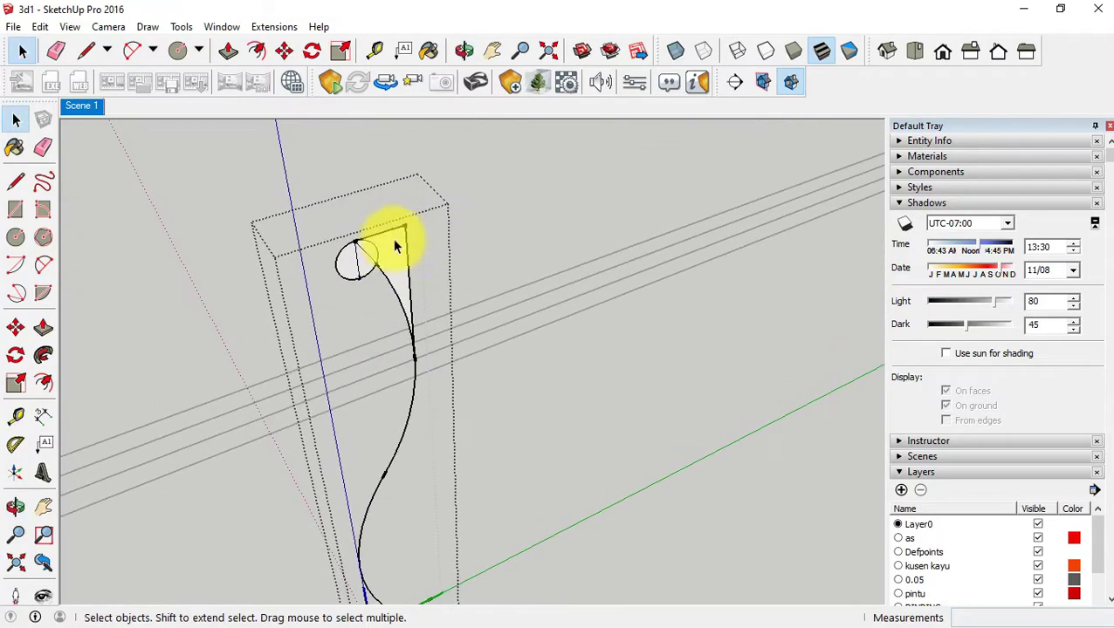
{"action": "key", "text": "Delete"}
{"action": "middle_click_drag", "start_coordinate": [390, 208], "coordinate": [360, 268]}
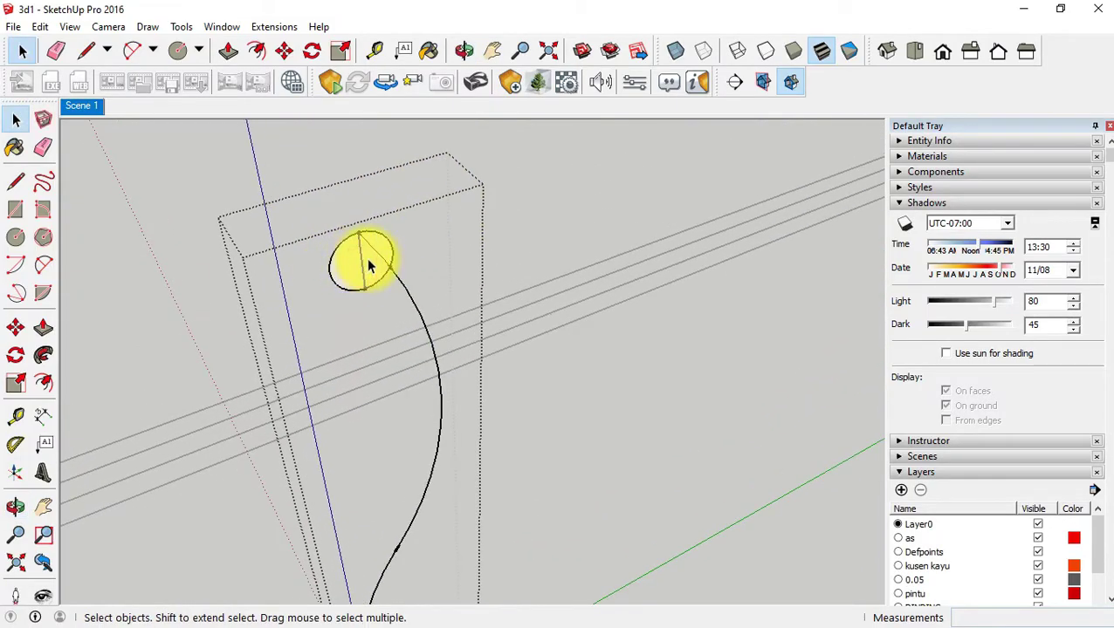
{"action": "mouse_move", "coordinate": [445, 276]}
{"action": "middle_mouse_down"}
{"action": "mouse_move", "coordinate": [465, 390]}
{"action": "mouse_move", "coordinate": [420, 343]}
{"action": "middle_mouse_up"}
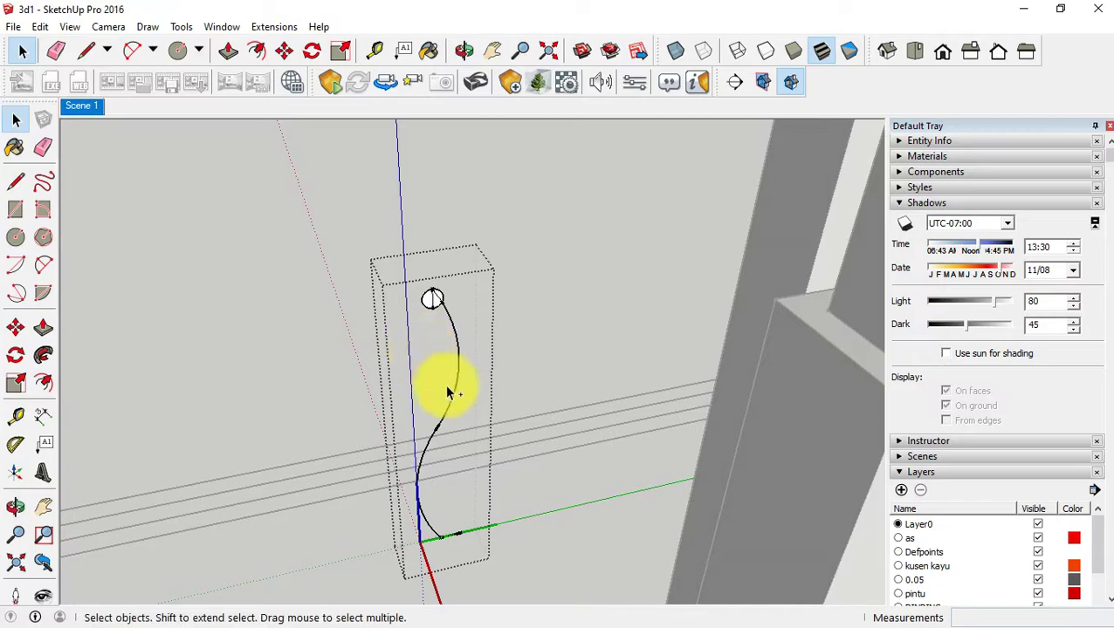
{"action": "middle_click_drag", "start_coordinate": [446, 393], "coordinate": [484, 330]}
{"action": "scroll", "coordinate": [502, 397], "scroll_direction": "up", "scroll_amount": 3}
{"action": "scroll", "coordinate": [504, 467], "scroll_direction": "down", "scroll_amount": 2}
{"action": "mouse_move", "coordinate": [504, 467]}
{"action": "middle_mouse_down"}
{"action": "mouse_move", "coordinate": [539, 403]}
{"action": "mouse_move", "coordinate": [567, 504]}
{"action": "mouse_move", "coordinate": [607, 503]}
{"action": "middle_mouse_up"}
{"action": "scroll", "coordinate": [467, 497], "scroll_direction": "up", "scroll_amount": 3}
{"action": "scroll", "coordinate": [619, 474], "scroll_direction": "down", "scroll_amount": 4}
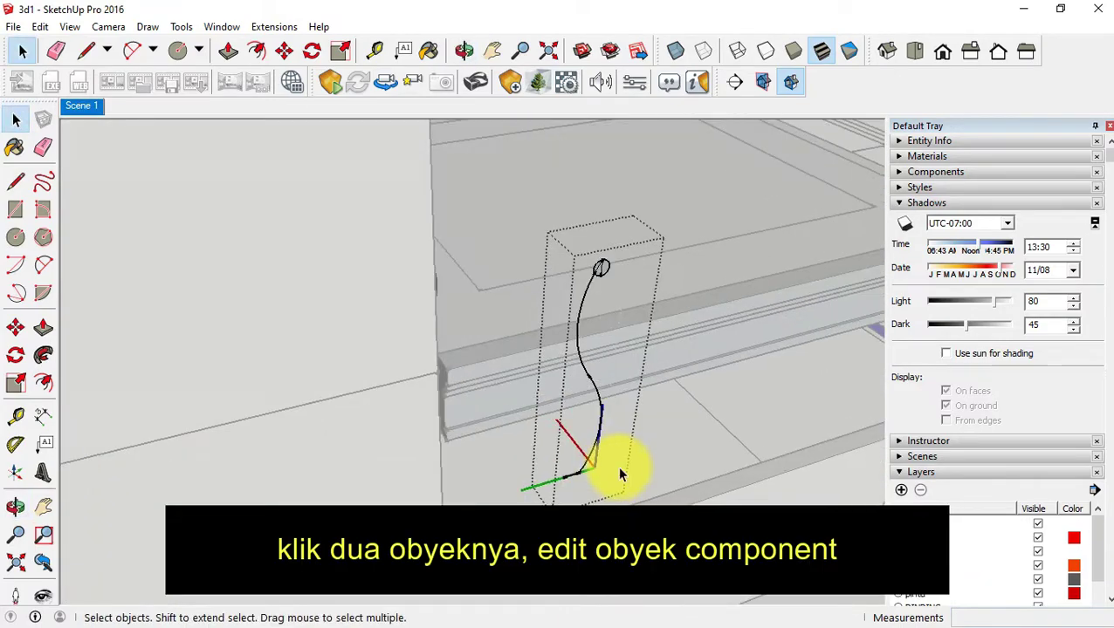
{"action": "scroll", "coordinate": [617, 465], "scroll_direction": "up", "scroll_amount": 2}
{"action": "middle_click_drag", "start_coordinate": [600, 429], "coordinate": [567, 463]}
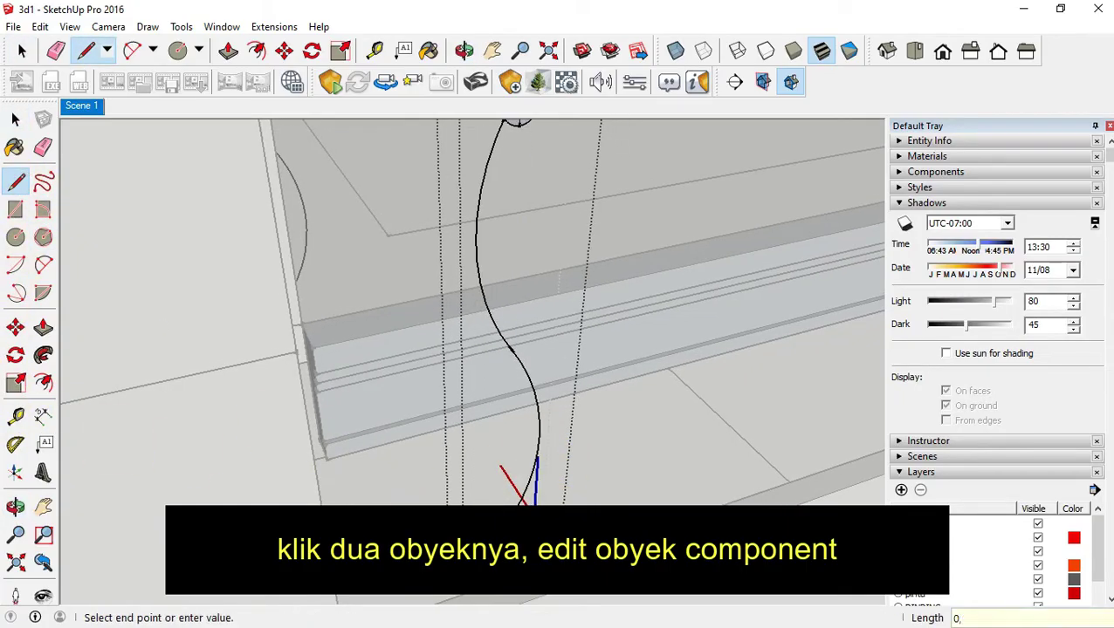
- Draw a short vertical edge up from the S-curve path's base endpoint
{"action": "mouse_move", "coordinate": [493, 557]}
{"action": "middle_mouse_down"}
{"action": "mouse_move", "coordinate": [559, 542]}
{"action": "mouse_move", "coordinate": [584, 517]}
{"action": "middle_mouse_up"}
{"action": "scroll", "coordinate": [515, 446], "scroll_direction": "up", "scroll_amount": 2}
{"action": "key", "text": "space"}
{"action": "key", "text": "m"}
{"action": "key", "text": "Escape"}
{"action": "key", "text": "space"}
{"action": "left_click", "coordinate": [492, 409]}
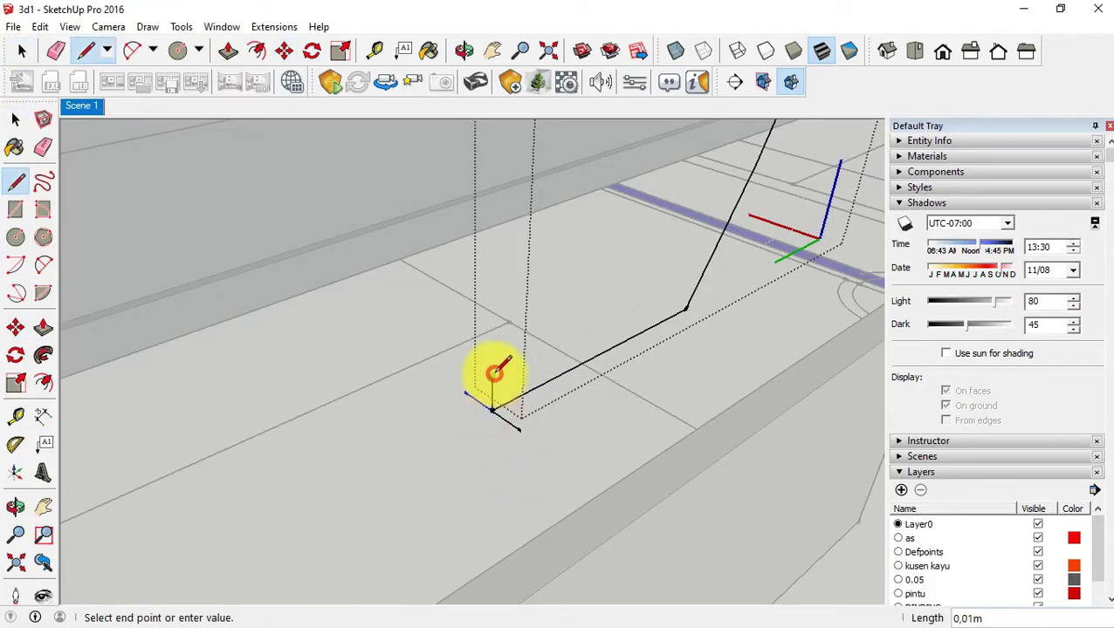
{"action": "left_click", "coordinate": [491, 377]}
- Draw a circle profile on the upright face at the path's base
{"action": "left_click", "coordinate": [15, 236]}
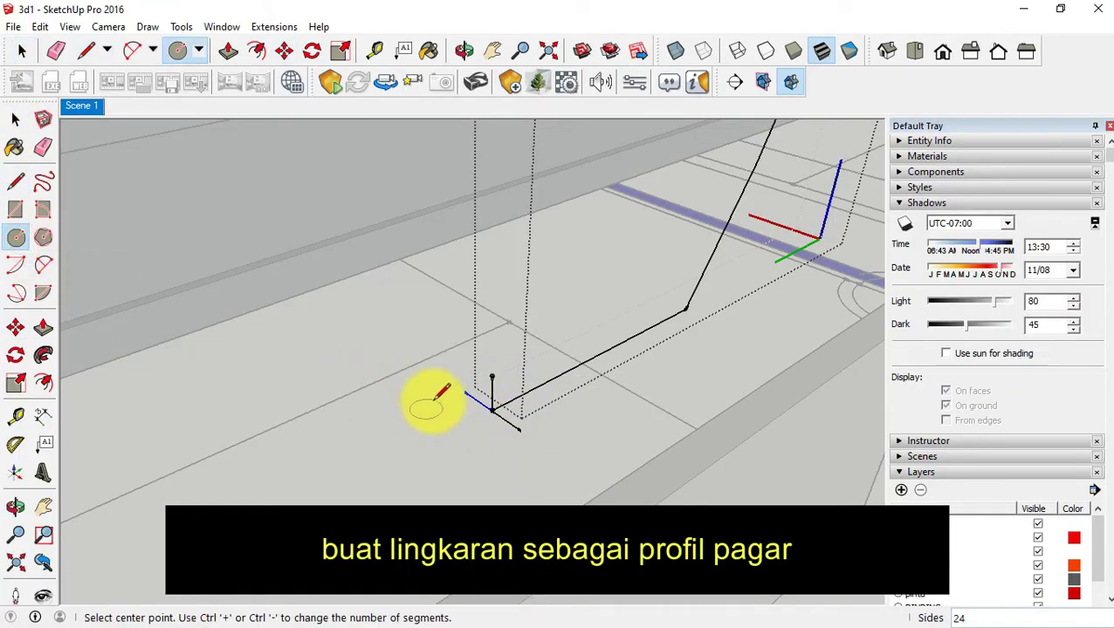
{"action": "key", "text": "r"}
{"action": "left_click", "coordinate": [516, 428]}
{"action": "left_click", "coordinate": [16, 236]}
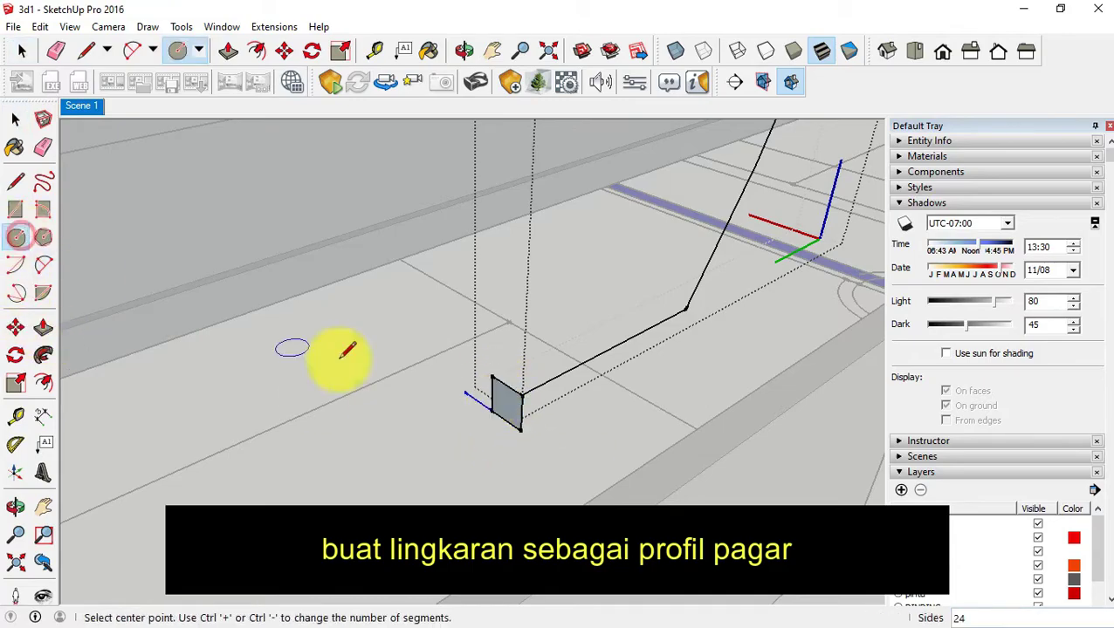
{"action": "left_click", "coordinate": [494, 401]}
{"action": "left_click", "coordinate": [515, 434]}
- Delete the leftover helper rectangle face and view the path and circle
{"action": "key", "text": "space"}
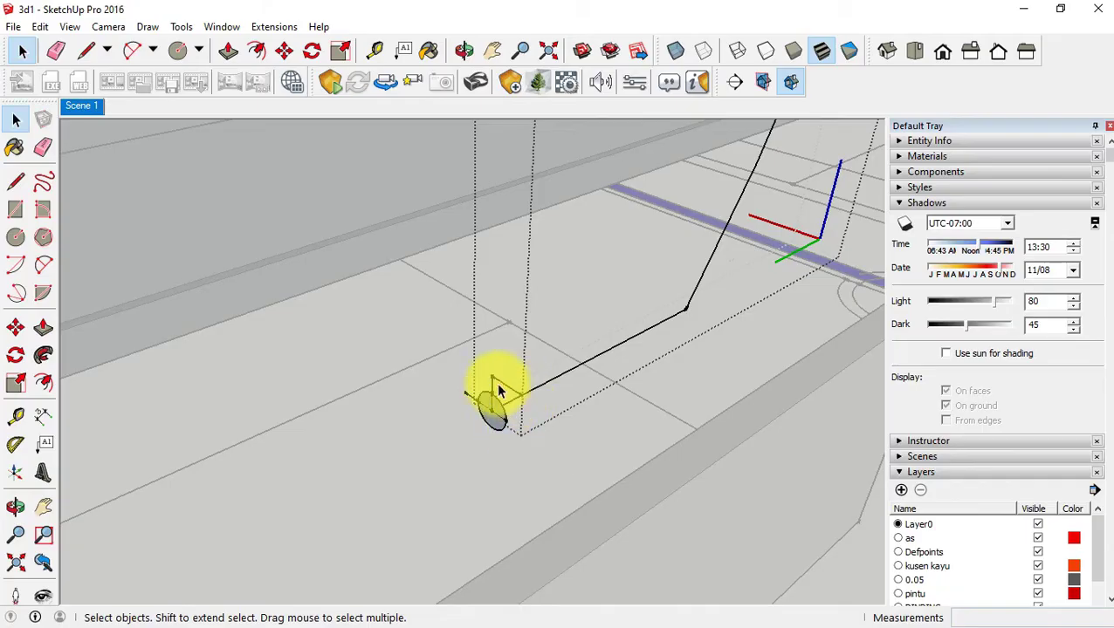
{"action": "left_click", "coordinate": [497, 389]}
{"action": "key", "text": "Delete"}
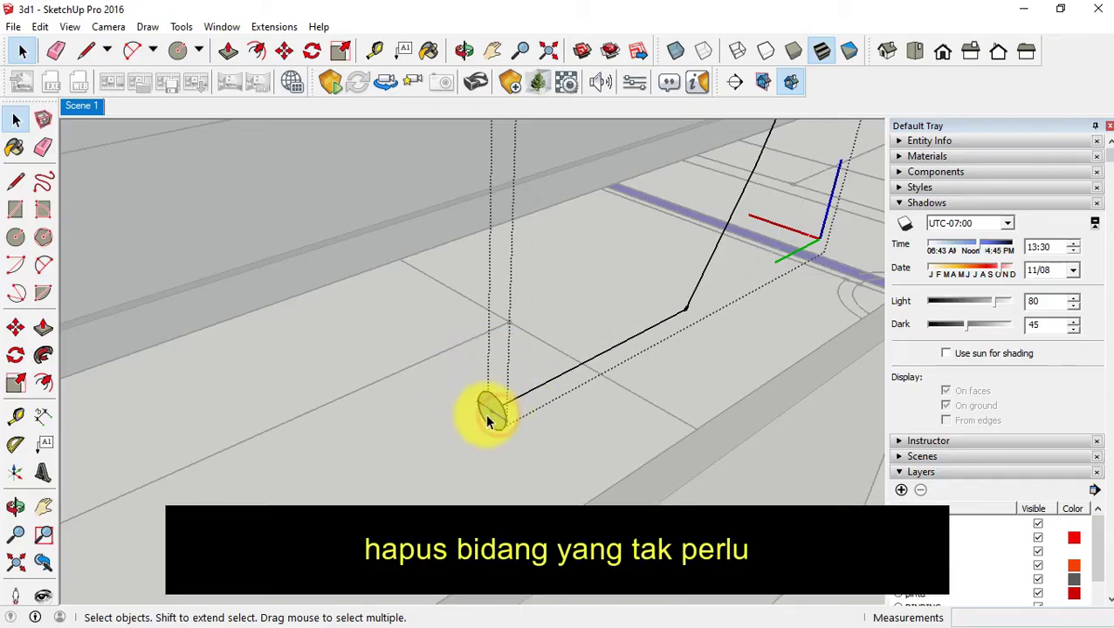
{"action": "scroll", "coordinate": [495, 418], "scroll_direction": "down", "scroll_amount": 3}
{"action": "mouse_move", "coordinate": [603, 311]}
{"action": "middle_mouse_down"}
{"action": "mouse_move", "coordinate": [552, 497]}
{"action": "mouse_move", "coordinate": [600, 312]}
{"action": "middle_mouse_up"}
- Sweep the circle profile along the S-curve with Follow Me into a round baluster
{"action": "scroll", "coordinate": [577, 398], "scroll_direction": "down", "scroll_amount": 2}
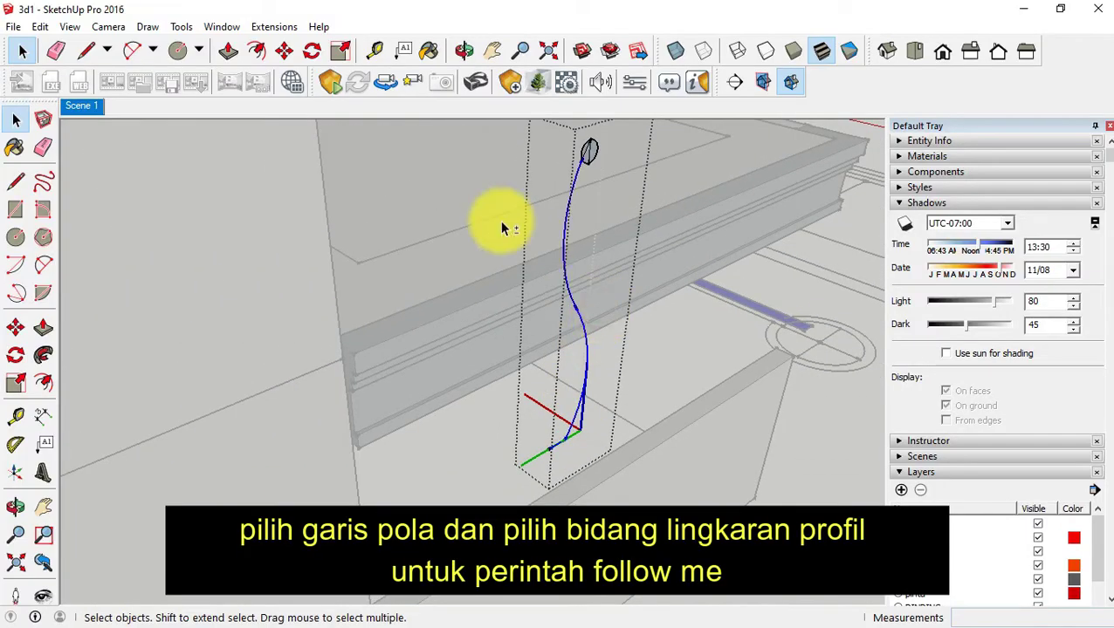
{"action": "middle_click_drag", "start_coordinate": [555, 425], "coordinate": [562, 457]}
{"action": "left_click", "coordinate": [44, 354]}
{"action": "left_click", "coordinate": [482, 472]}
{"action": "mouse_move", "coordinate": [483, 473]}
{"action": "middle_mouse_down"}
{"action": "mouse_move", "coordinate": [534, 510]}
{"action": "mouse_move", "coordinate": [542, 467]}
{"action": "mouse_move", "coordinate": [348, 497]}
{"action": "mouse_move", "coordinate": [514, 433]}
{"action": "mouse_move", "coordinate": [237, 466]}
{"action": "mouse_move", "coordinate": [355, 448]}
{"action": "mouse_move", "coordinate": [219, 422]}
{"action": "middle_mouse_up"}
- Delete the grey solid railing panel and select the curved baluster
{"action": "key", "text": "space"}
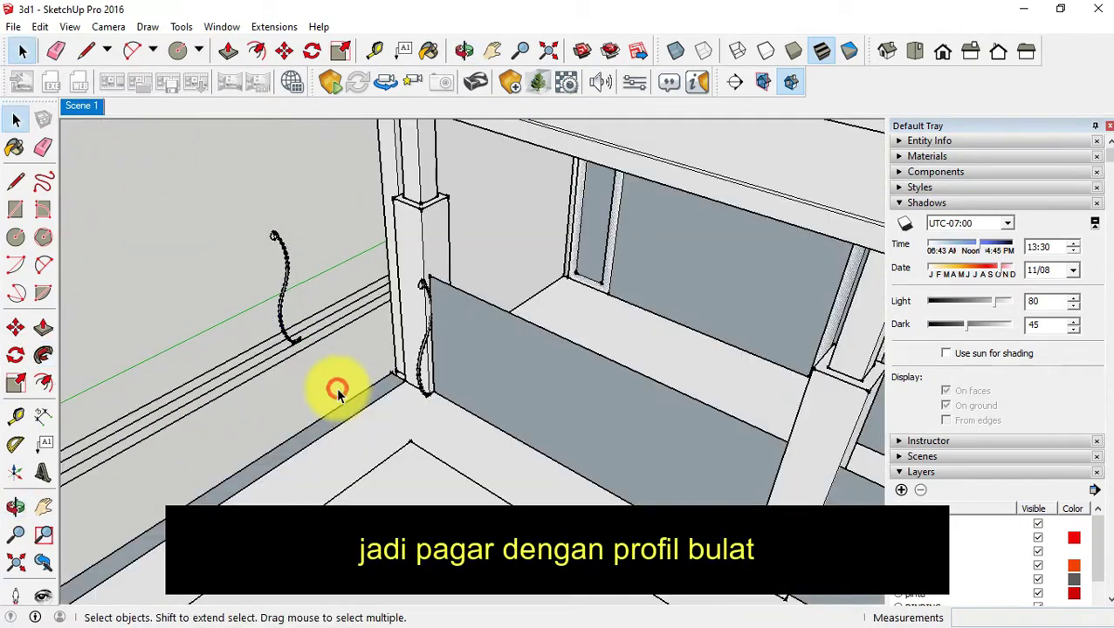
{"action": "mouse_move", "coordinate": [599, 481]}
{"action": "middle_mouse_down"}
{"action": "mouse_move", "coordinate": [480, 389]}
{"action": "mouse_move", "coordinate": [498, 379]}
{"action": "mouse_move", "coordinate": [467, 381]}
{"action": "middle_mouse_up"}
{"action": "left_click", "coordinate": [467, 381]}
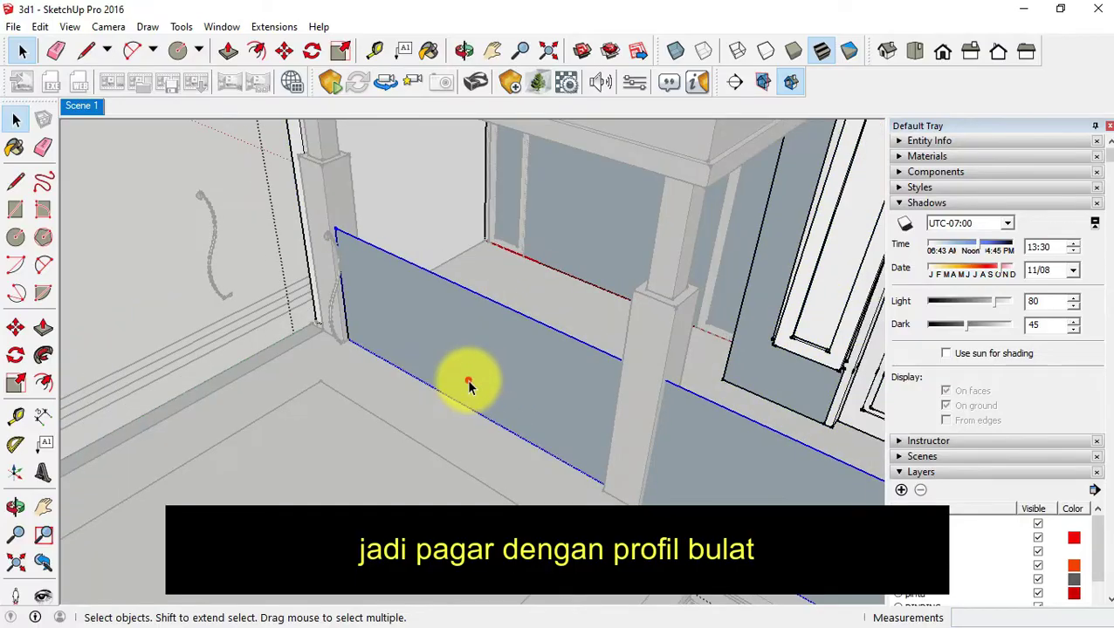
{"action": "key", "text": "Delete"}
{"action": "mouse_move", "coordinate": [266, 340]}
{"action": "middle_mouse_down"}
{"action": "mouse_move", "coordinate": [261, 266]}
{"action": "mouse_move", "coordinate": [331, 249]}
{"action": "mouse_move", "coordinate": [334, 218]}
{"action": "mouse_move", "coordinate": [311, 199]}
{"action": "mouse_move", "coordinate": [390, 516]}
{"action": "mouse_move", "coordinate": [430, 527]}
{"action": "mouse_move", "coordinate": [432, 538]}
{"action": "middle_mouse_up"}
{"action": "left_click", "coordinate": [334, 218]}
- Copy the curved baluster from its base to the next position along the railing line
{"action": "key", "text": "m"}
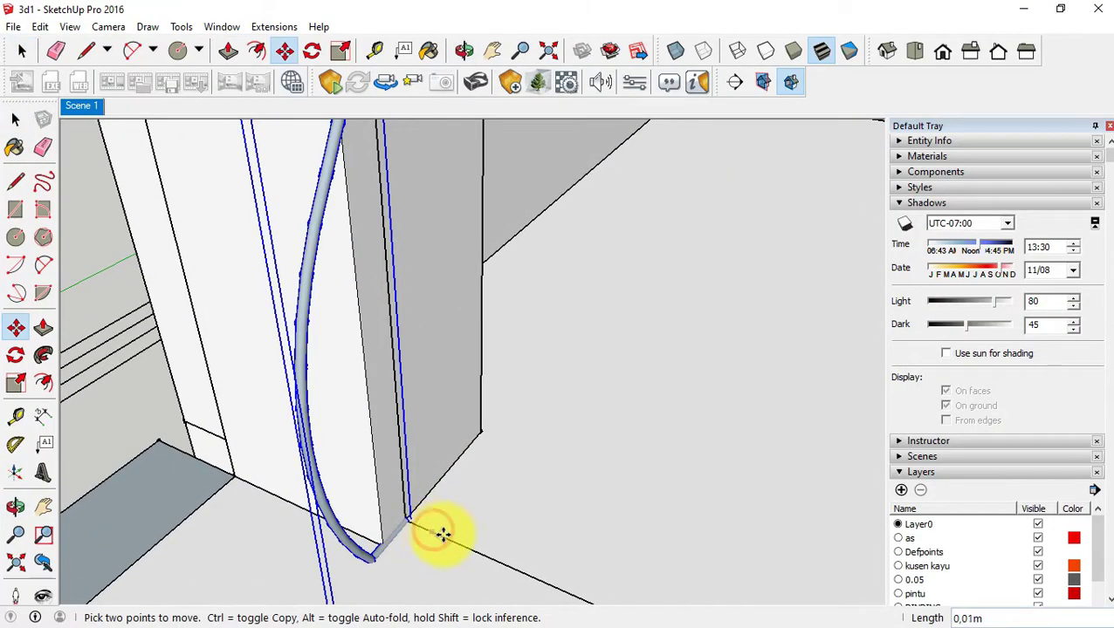
{"action": "left_click", "coordinate": [437, 532]}
{"action": "scroll", "coordinate": [423, 505], "scroll_direction": "down", "scroll_amount": 4}
{"action": "mouse_move", "coordinate": [423, 504]}
{"action": "middle_mouse_down"}
{"action": "mouse_move", "coordinate": [535, 437]}
{"action": "mouse_move", "coordinate": [430, 436]}
{"action": "middle_mouse_up"}
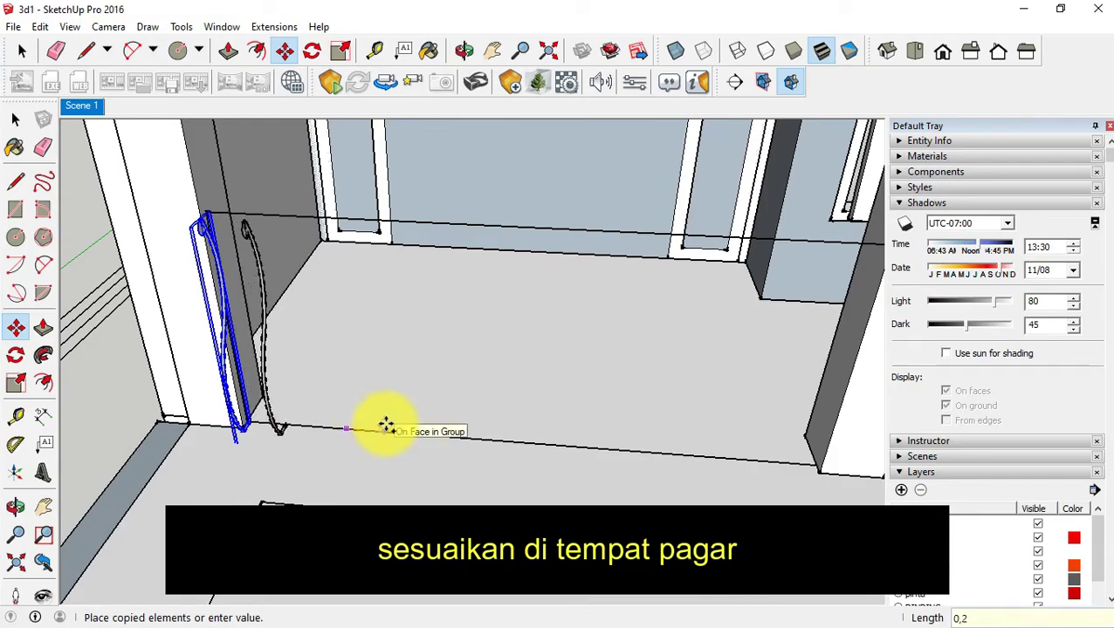
{"action": "middle_click_drag", "start_coordinate": [384, 426], "coordinate": [294, 487]}
{"action": "scroll", "coordinate": [293, 487], "scroll_direction": "up", "scroll_amount": 3}
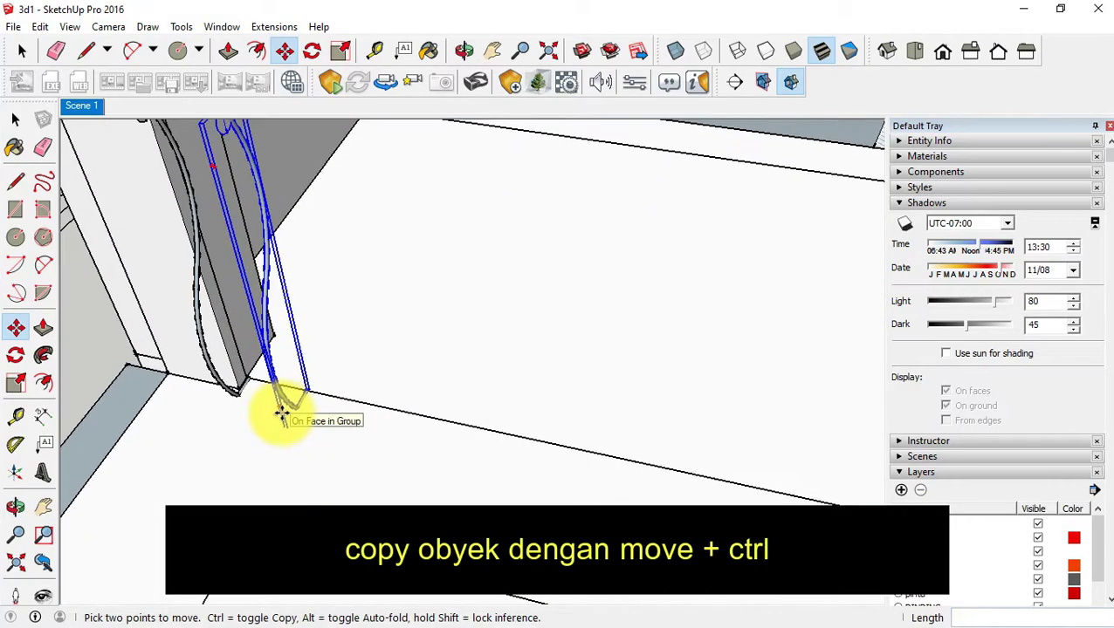
{"action": "middle_click_drag", "start_coordinate": [281, 413], "coordinate": [266, 404]}
{"action": "key", "text": "space"}
{"action": "left_click", "coordinate": [248, 390]}
{"action": "key", "text": "m"}
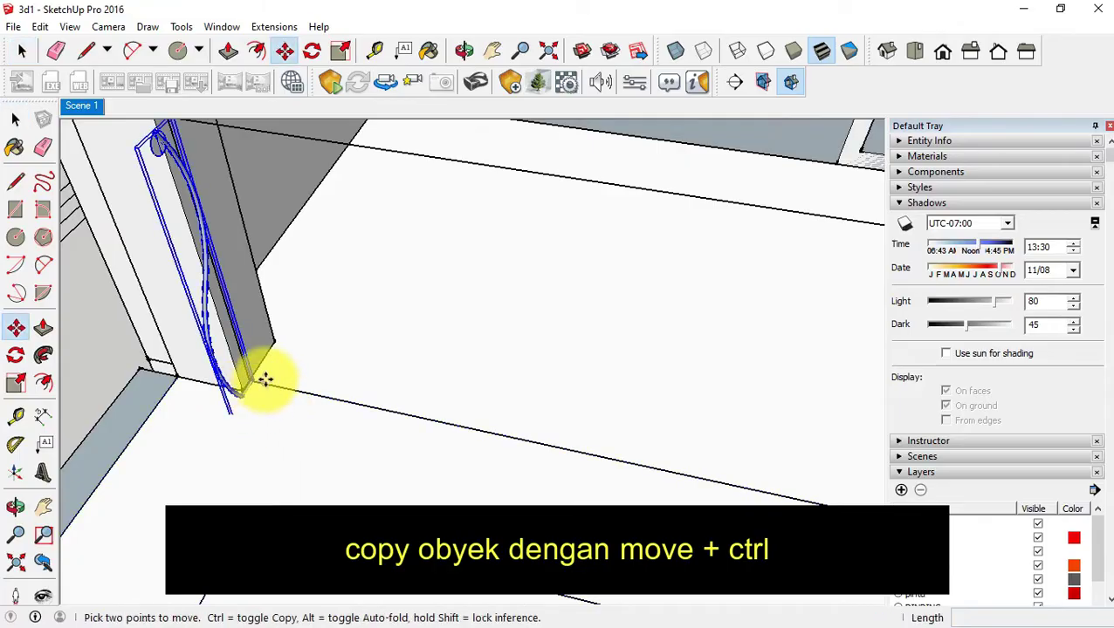
{"action": "left_click", "coordinate": [269, 380]}
{"action": "key", "text": "ctrl"}
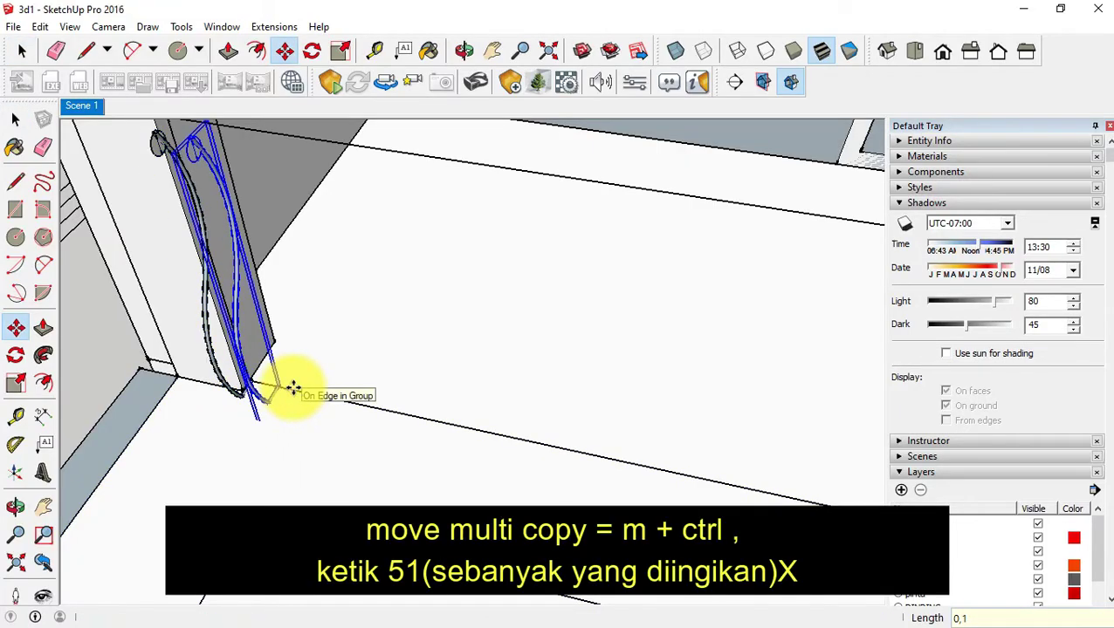
{"action": "left_click", "coordinate": [293, 389]}
- Array the baluster 51 times along the balcony edge and select the whole row
{"action": "scroll", "coordinate": [293, 389], "scroll_direction": "down", "scroll_amount": 3}
{"action": "scroll", "coordinate": [295, 395], "scroll_direction": "down", "scroll_amount": 3}
{"action": "type", "text": "50"}
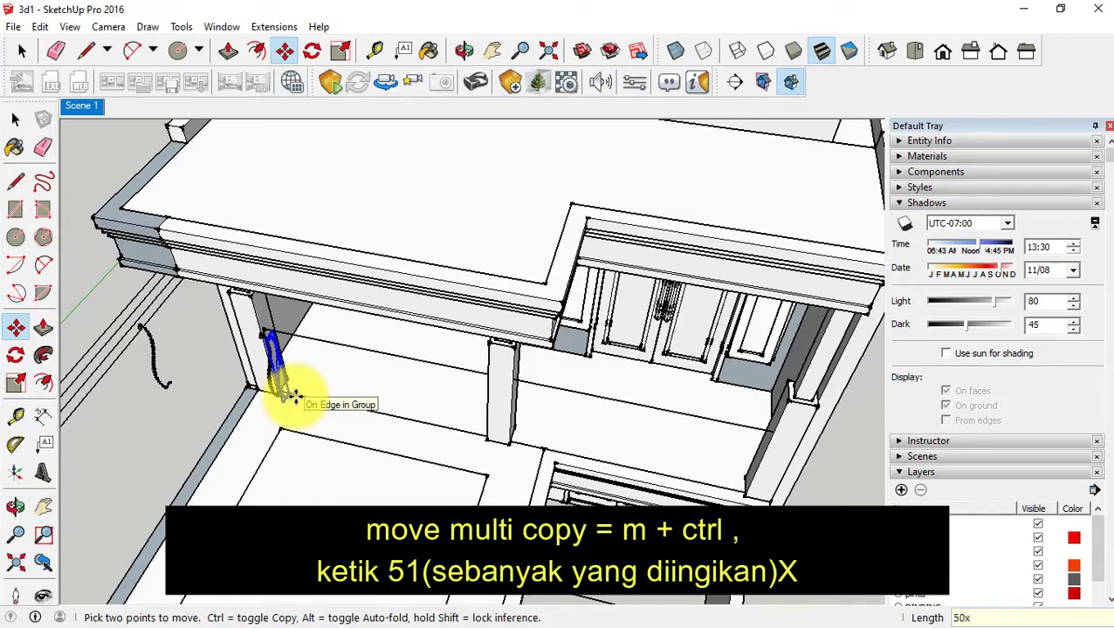
{"action": "key", "text": "Return"}
{"action": "middle_click_drag", "start_coordinate": [293, 390], "coordinate": [365, 419]}
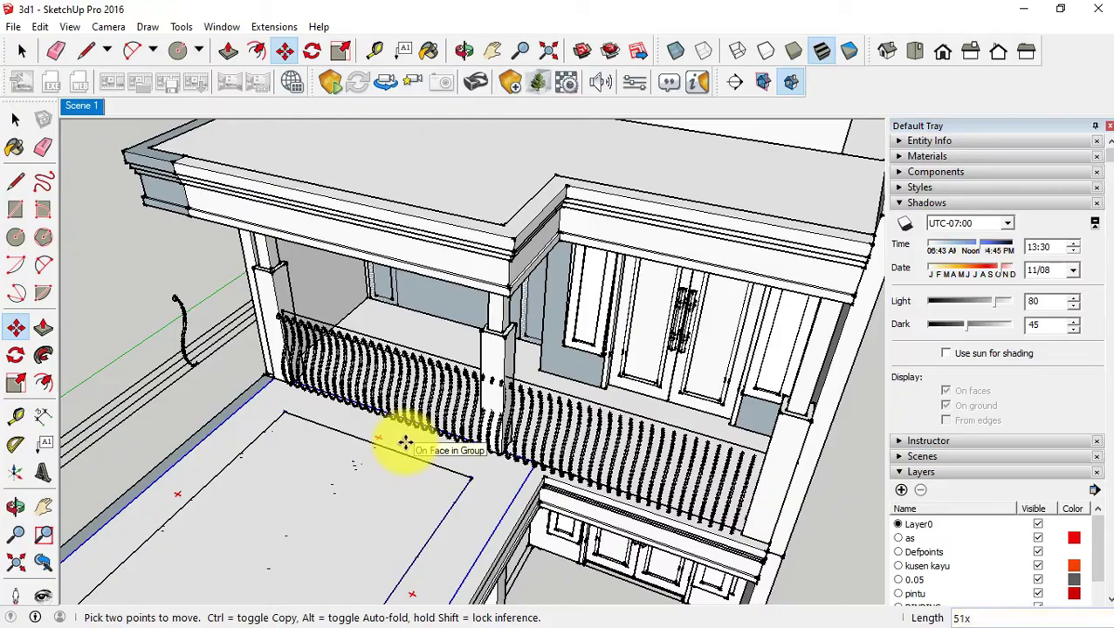
{"action": "mouse_move", "coordinate": [449, 469]}
{"action": "middle_mouse_down"}
{"action": "mouse_move", "coordinate": [368, 423]}
{"action": "mouse_move", "coordinate": [551, 423]}
{"action": "mouse_move", "coordinate": [548, 435]}
{"action": "middle_mouse_up"}
{"action": "key", "text": "space"}
{"action": "mouse_move", "coordinate": [851, 503]}
{"action": "middle_mouse_down"}
{"action": "mouse_move", "coordinate": [448, 472]}
{"action": "mouse_move", "coordinate": [460, 455]}
{"action": "mouse_move", "coordinate": [273, 385]}
{"action": "mouse_move", "coordinate": [250, 356]}
{"action": "mouse_move", "coordinate": [566, 505]}
{"action": "mouse_move", "coordinate": [552, 542]}
{"action": "mouse_move", "coordinate": [363, 380]}
{"action": "mouse_move", "coordinate": [216, 276]}
{"action": "mouse_move", "coordinate": [388, 324]}
{"action": "middle_mouse_up"}
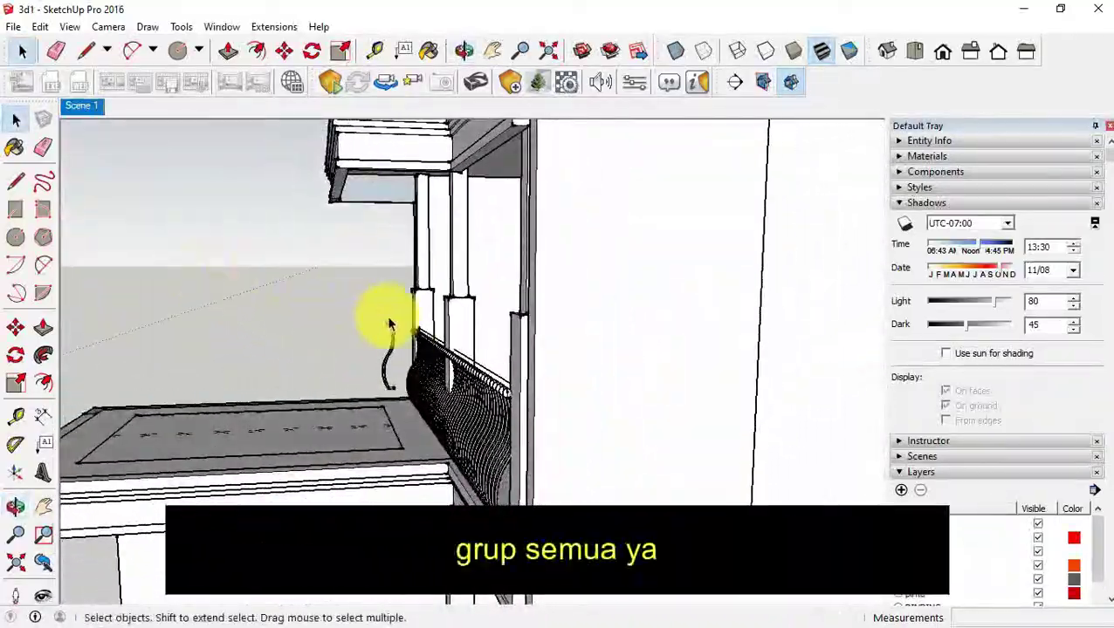
{"action": "left_click", "coordinate": [480, 465]}
- Apply Make Unique to the selected row of baluster copies
{"action": "mouse_move", "coordinate": [480, 465]}
{"action": "middle_mouse_down"}
{"action": "mouse_move", "coordinate": [530, 405]}
{"action": "mouse_move", "coordinate": [455, 378]}
{"action": "middle_mouse_up"}
{"action": "right_click", "coordinate": [470, 373]}
{"action": "left_click", "coordinate": [518, 244]}
- Select the balusters beside the central post, ending on the leftmost baluster group
{"action": "middle_click_drag", "start_coordinate": [385, 310], "coordinate": [443, 297]}
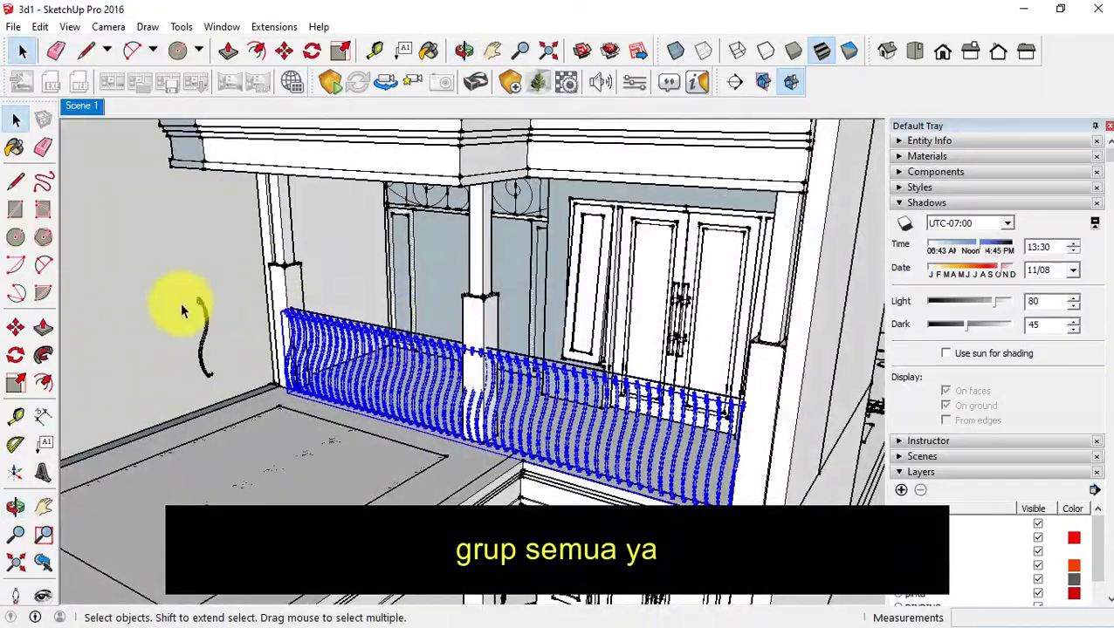
{"action": "middle_click_drag", "start_coordinate": [203, 306], "coordinate": [209, 325]}
{"action": "left_click", "coordinate": [207, 346]}
{"action": "mouse_move", "coordinate": [339, 326]}
{"action": "middle_mouse_down"}
{"action": "mouse_move", "coordinate": [256, 238]}
{"action": "mouse_move", "coordinate": [442, 348]}
{"action": "middle_mouse_up"}
{"action": "scroll", "coordinate": [479, 384], "scroll_direction": "up", "scroll_amount": 3}
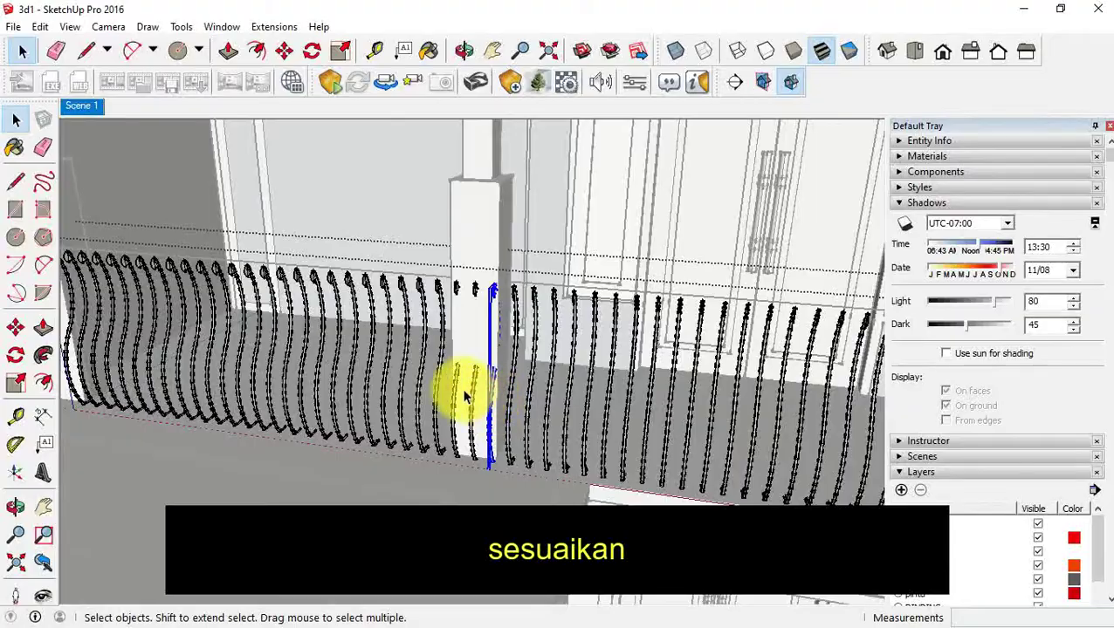
{"action": "scroll", "coordinate": [419, 362], "scroll_direction": "down", "scroll_amount": 3}
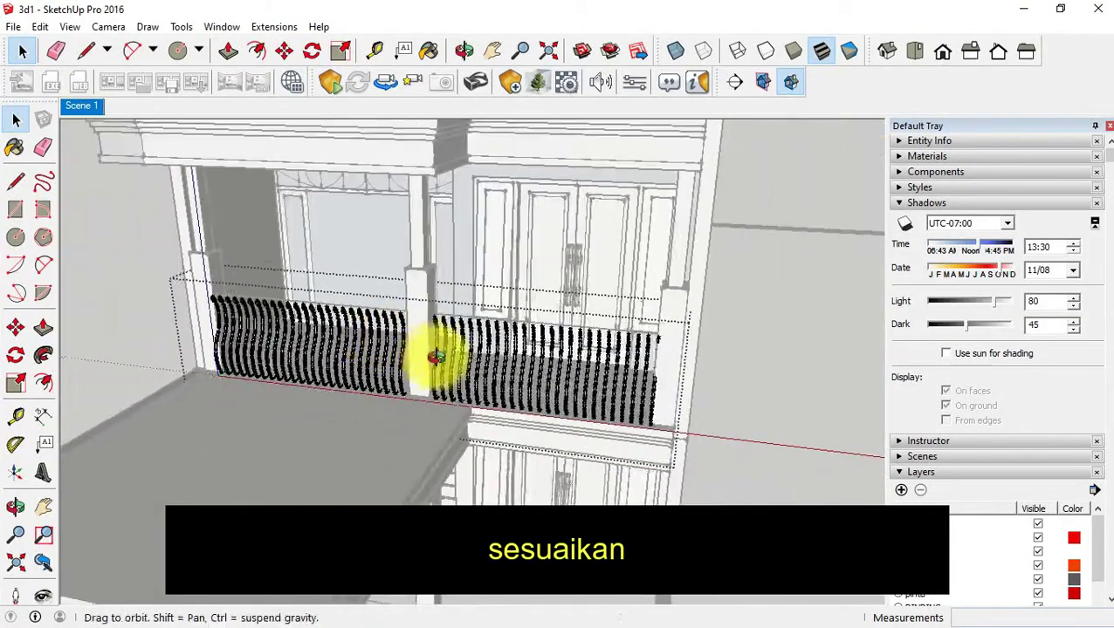
{"action": "scroll", "coordinate": [636, 381], "scroll_direction": "up", "scroll_amount": 2}
{"action": "scroll", "coordinate": [685, 403], "scroll_direction": "up", "scroll_amount": 2}
{"action": "scroll", "coordinate": [681, 401], "scroll_direction": "down", "scroll_amount": 3}
{"action": "middle_click_drag", "start_coordinate": [671, 397], "coordinate": [435, 423]}
{"action": "scroll", "coordinate": [219, 281], "scroll_direction": "up", "scroll_amount": 3}
{"action": "scroll", "coordinate": [235, 262], "scroll_direction": "up", "scroll_amount": 2}
{"action": "left_click", "coordinate": [235, 261]}
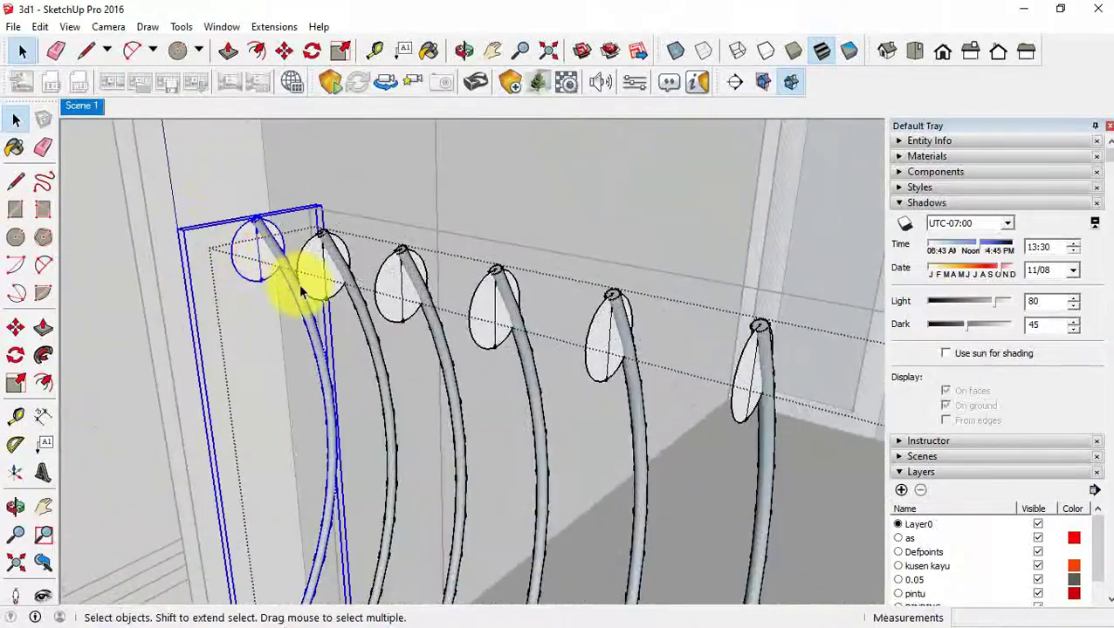
- Draw the circular handrail profile above the balusters and make it a group
{"action": "scroll", "coordinate": [255, 268], "scroll_direction": "up", "scroll_amount": 2}
{"action": "left_click", "coordinate": [19, 245]}
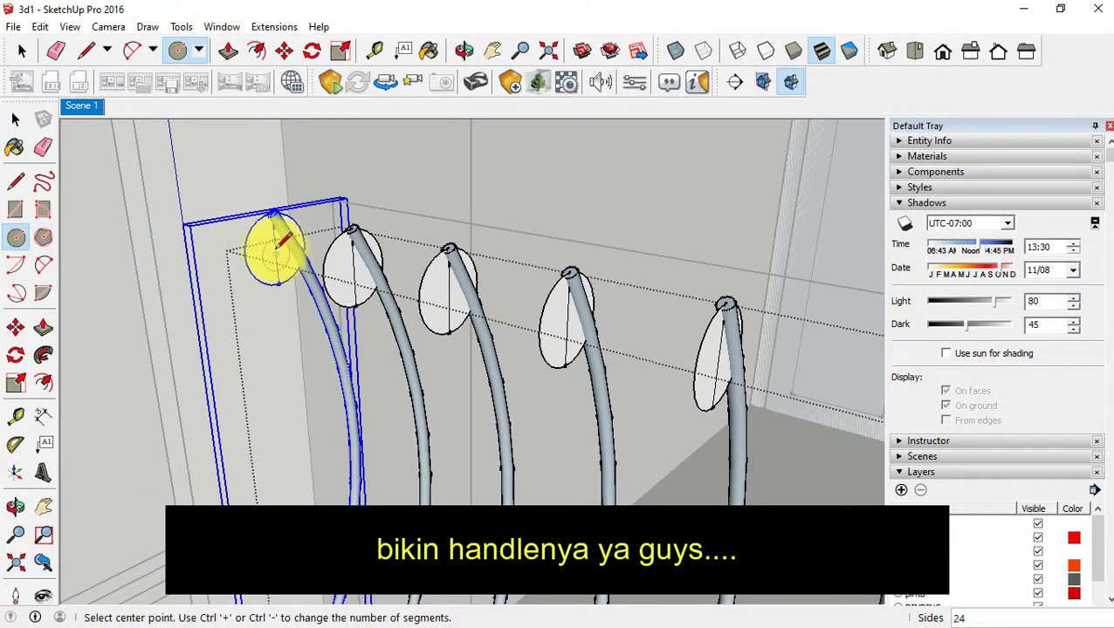
{"action": "scroll", "coordinate": [277, 234], "scroll_direction": "up", "scroll_amount": 2}
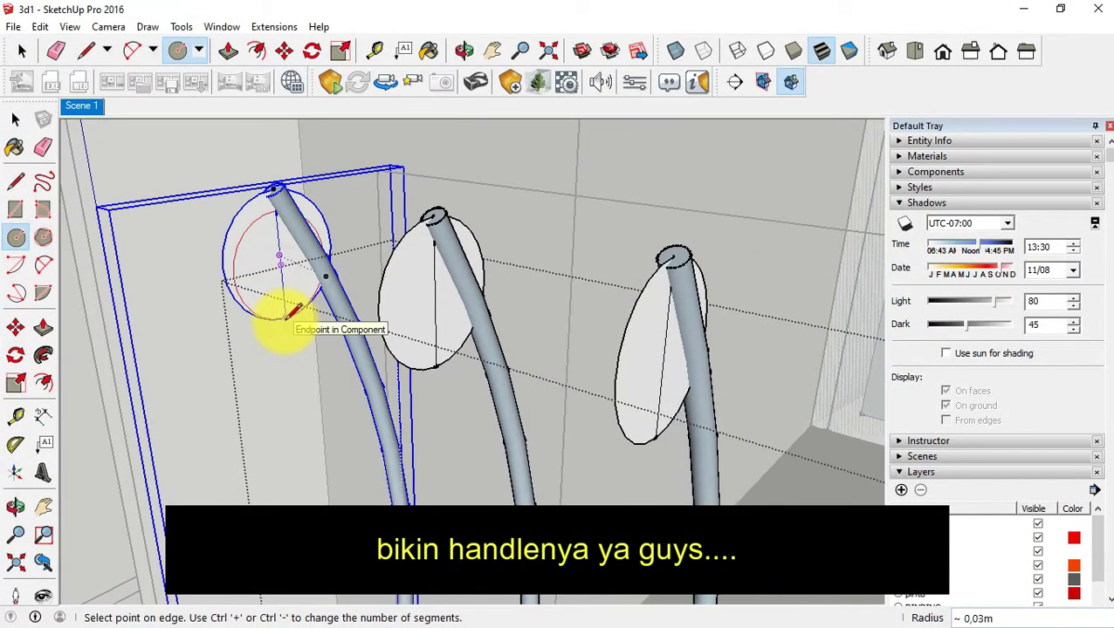
{"action": "left_click", "coordinate": [15, 180]}
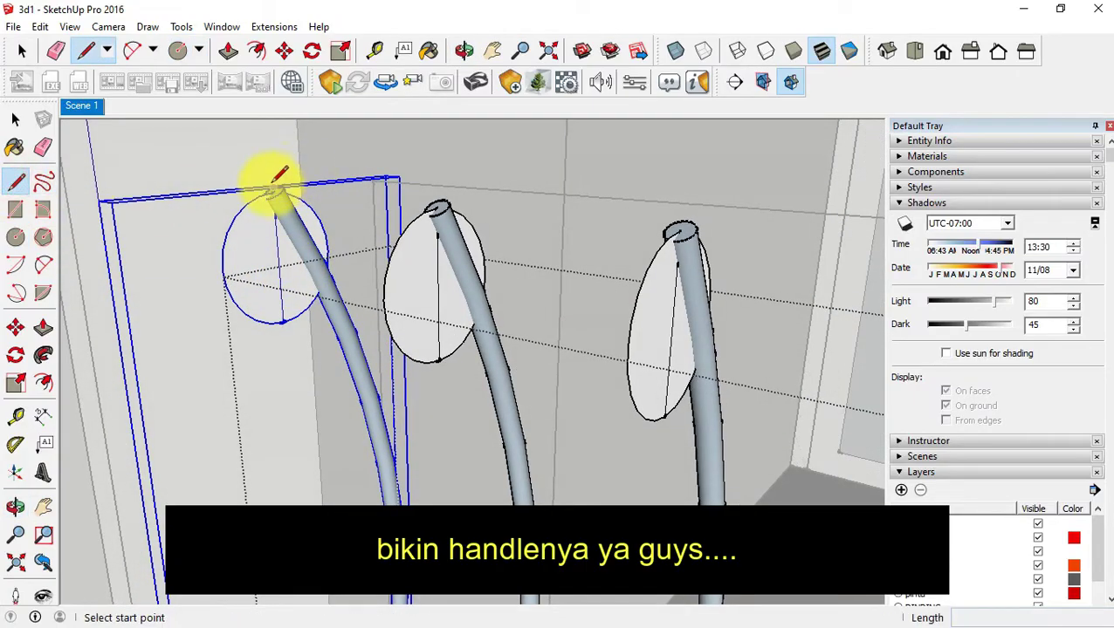
{"action": "scroll", "coordinate": [272, 244], "scroll_direction": "up", "scroll_amount": 1}
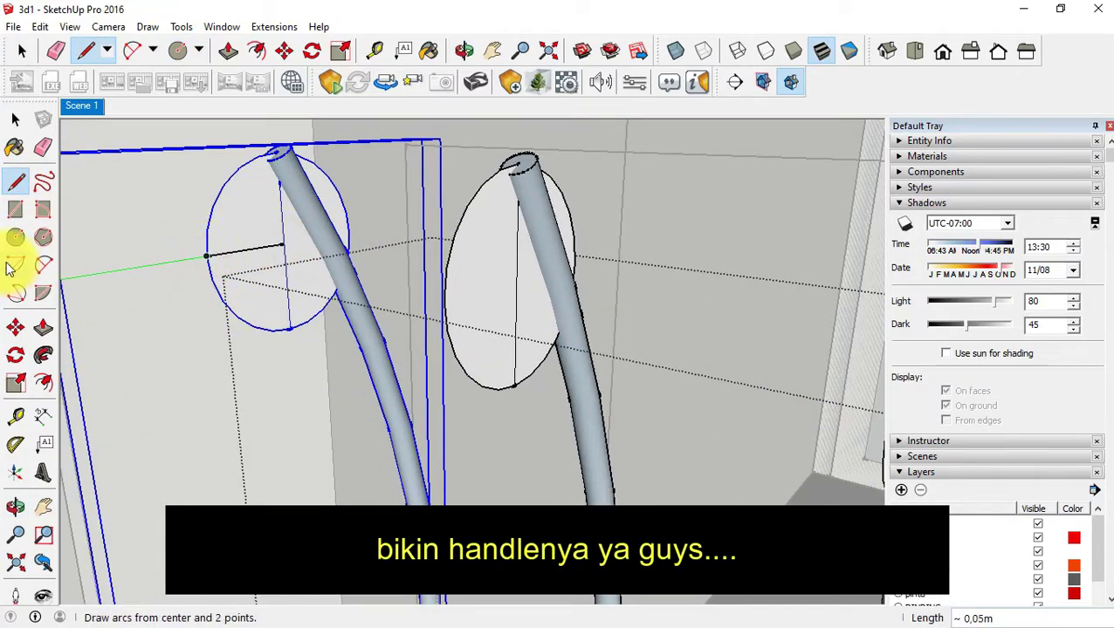
{"action": "left_click", "coordinate": [14, 237]}
{"action": "left_click", "coordinate": [220, 245]}
{"action": "key", "text": "space"}
{"action": "right_click", "coordinate": [261, 285]}
{"action": "left_click", "coordinate": [332, 428]}
- Push/Pull the circle about 5.19 m along the baluster tops to form the round handrail
{"action": "double_click", "coordinate": [266, 314]}
{"action": "key", "text": "p"}
{"action": "left_click", "coordinate": [266, 319]}
{"action": "scroll", "coordinate": [684, 378], "scroll_direction": "down", "scroll_amount": 3}
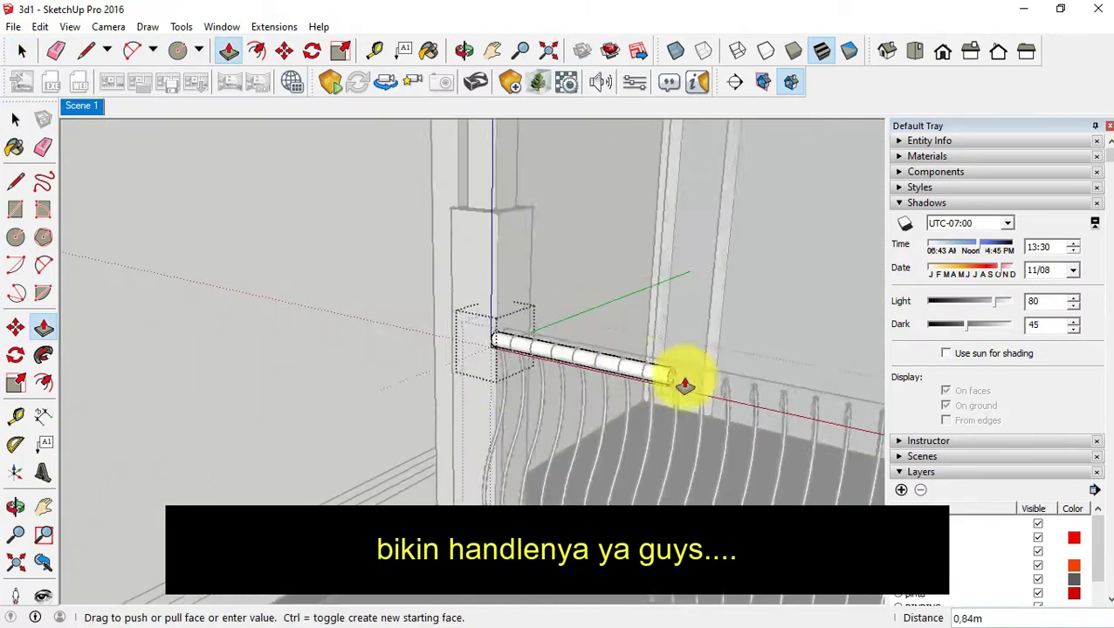
{"action": "middle_click_drag", "start_coordinate": [683, 378], "coordinate": [683, 422]}
{"action": "scroll", "coordinate": [664, 395], "scroll_direction": "up", "scroll_amount": 2}
{"action": "scroll", "coordinate": [665, 395], "scroll_direction": "up", "scroll_amount": 2}
{"action": "left_click", "coordinate": [703, 378]}
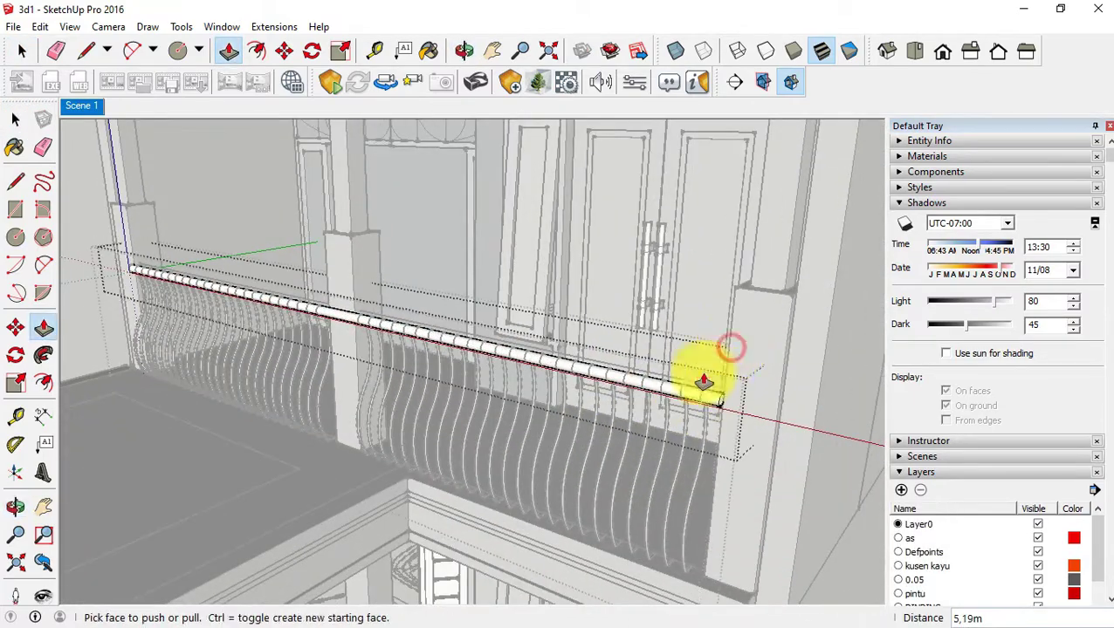
{"action": "key", "text": "space"}
- Exit the handrail group and view the whole balcony railing
{"action": "left_click", "coordinate": [360, 484]}
{"action": "middle_click_drag", "start_coordinate": [361, 484], "coordinate": [240, 253]}
{"action": "scroll", "coordinate": [218, 275], "scroll_direction": "up", "scroll_amount": 4}
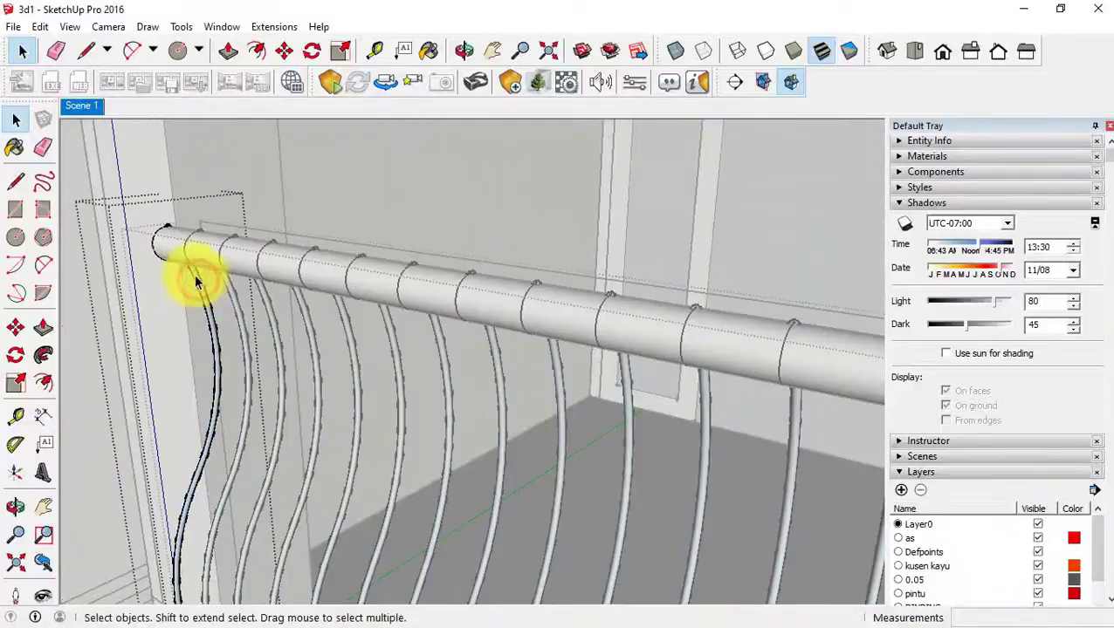
{"action": "scroll", "coordinate": [199, 283], "scroll_direction": "up", "scroll_amount": 2}
{"action": "scroll", "coordinate": [194, 272], "scroll_direction": "down", "scroll_amount": 3}
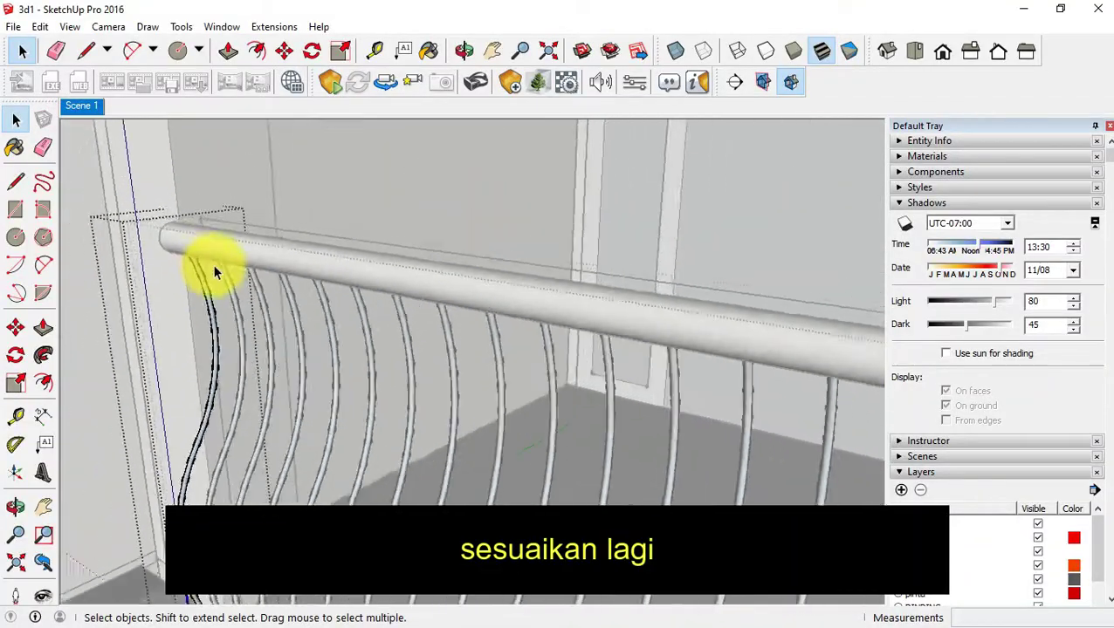
{"action": "scroll", "coordinate": [124, 286], "scroll_direction": "down", "scroll_amount": 3}
{"action": "mouse_move", "coordinate": [124, 286]}
{"action": "middle_mouse_down"}
{"action": "mouse_move", "coordinate": [331, 343]}
{"action": "mouse_move", "coordinate": [367, 305]}
{"action": "mouse_move", "coordinate": [497, 256]}
{"action": "middle_mouse_up"}
- Move the balcony railing up 0.15 m
{"action": "left_click", "coordinate": [566, 378]}
{"action": "mouse_move", "coordinate": [567, 378]}
{"action": "middle_mouse_down"}
{"action": "mouse_move", "coordinate": [492, 360]}
{"action": "mouse_move", "coordinate": [596, 458]}
{"action": "middle_mouse_up"}
{"action": "key", "text": "m"}
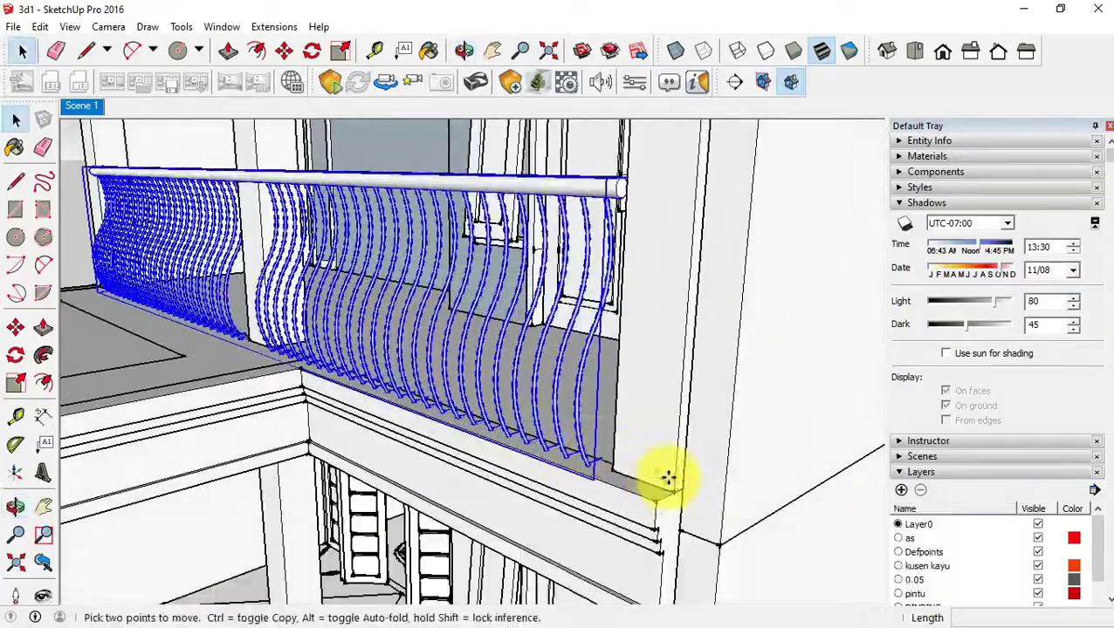
{"action": "left_click", "coordinate": [660, 467]}
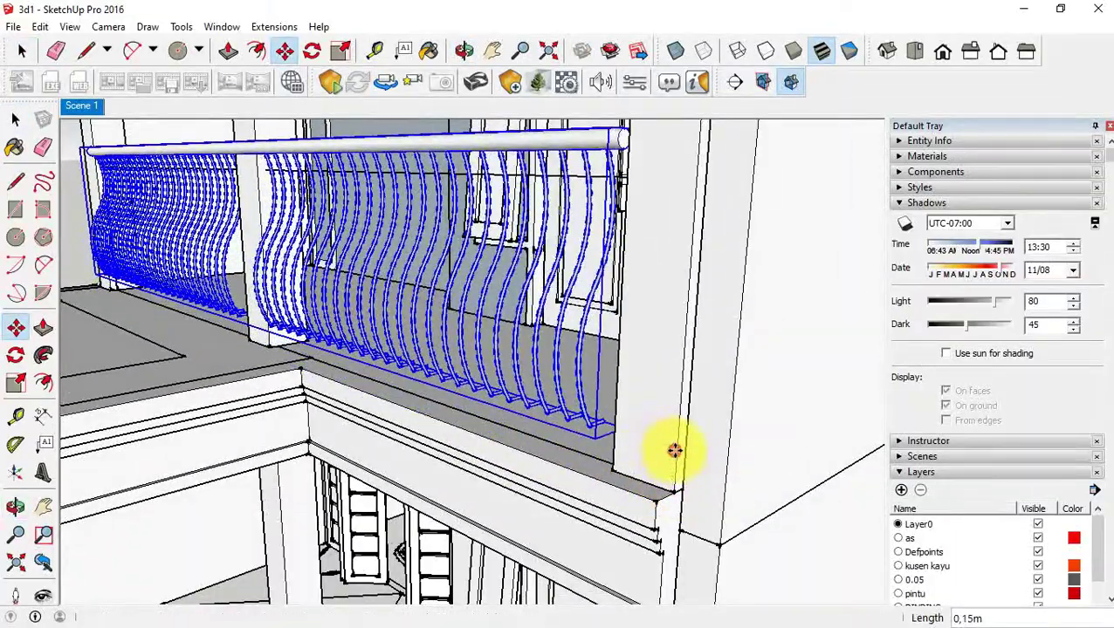
{"action": "middle_click_drag", "start_coordinate": [674, 451], "coordinate": [545, 515]}
{"action": "scroll", "coordinate": [249, 355], "scroll_direction": "up", "scroll_amount": 5}
{"action": "scroll", "coordinate": [318, 400], "scroll_direction": "up", "scroll_amount": 2}
{"action": "key", "text": "space"}
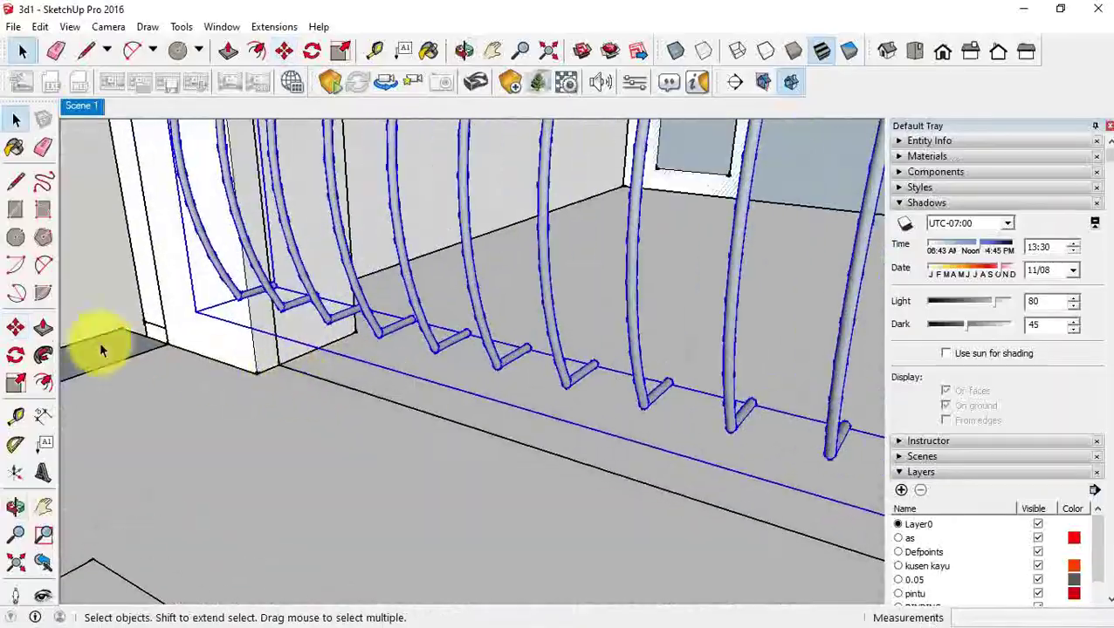
- Draw a rectangle at the base of the wall for the base beam
{"action": "left_click", "coordinate": [15, 209]}
{"action": "left_click", "coordinate": [278, 365]}
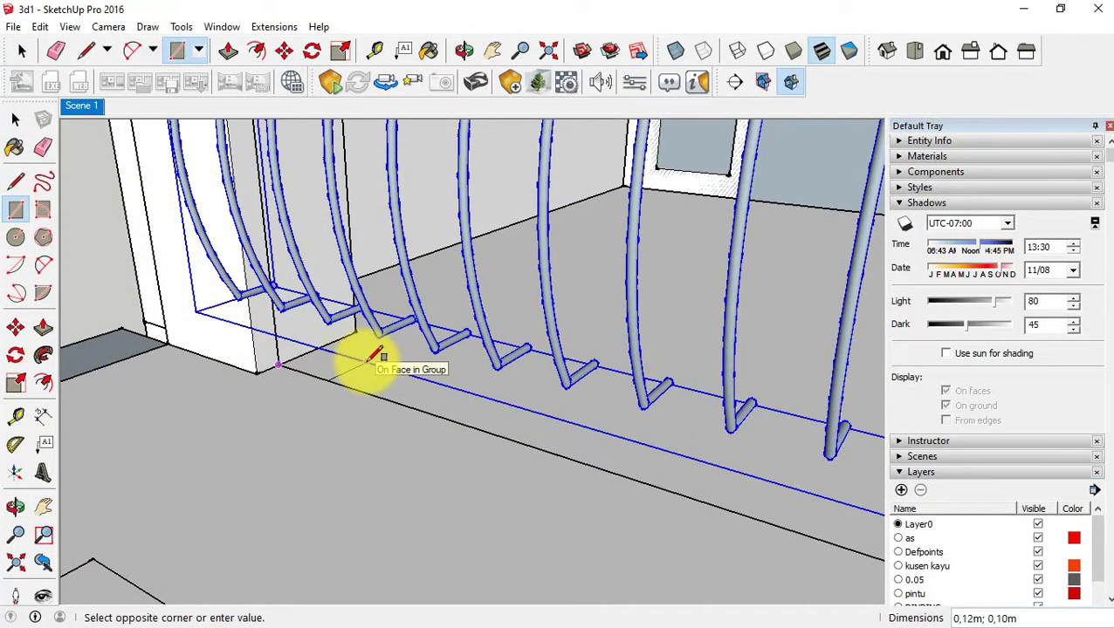
{"action": "type", "text": "1"}
{"action": "key", "text": "l"}
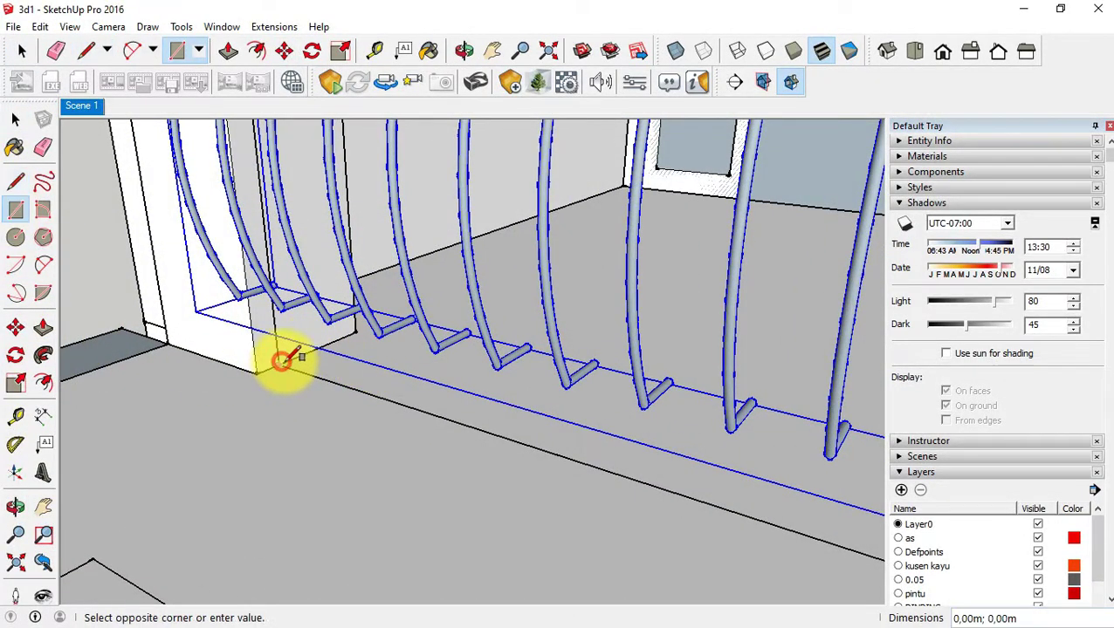
{"action": "left_click", "coordinate": [367, 368]}
{"action": "key", "text": "space"}
- Push/Pull the rectangle up into a box and narrow its width
{"action": "right_click", "coordinate": [332, 372]}
{"action": "left_click", "coordinate": [395, 514]}
{"action": "mouse_move", "coordinate": [350, 410]}
{"action": "middle_mouse_down"}
{"action": "mouse_move", "coordinate": [325, 372]}
{"action": "mouse_move", "coordinate": [311, 397]}
{"action": "middle_mouse_up"}
{"action": "key", "text": "p"}
{"action": "left_click", "coordinate": [306, 358]}
{"action": "mouse_move", "coordinate": [294, 325]}
{"action": "middle_mouse_down"}
{"action": "mouse_move", "coordinate": [281, 348]}
{"action": "mouse_move", "coordinate": [7, 344]}
{"action": "middle_mouse_up"}
{"action": "left_click", "coordinate": [293, 326]}
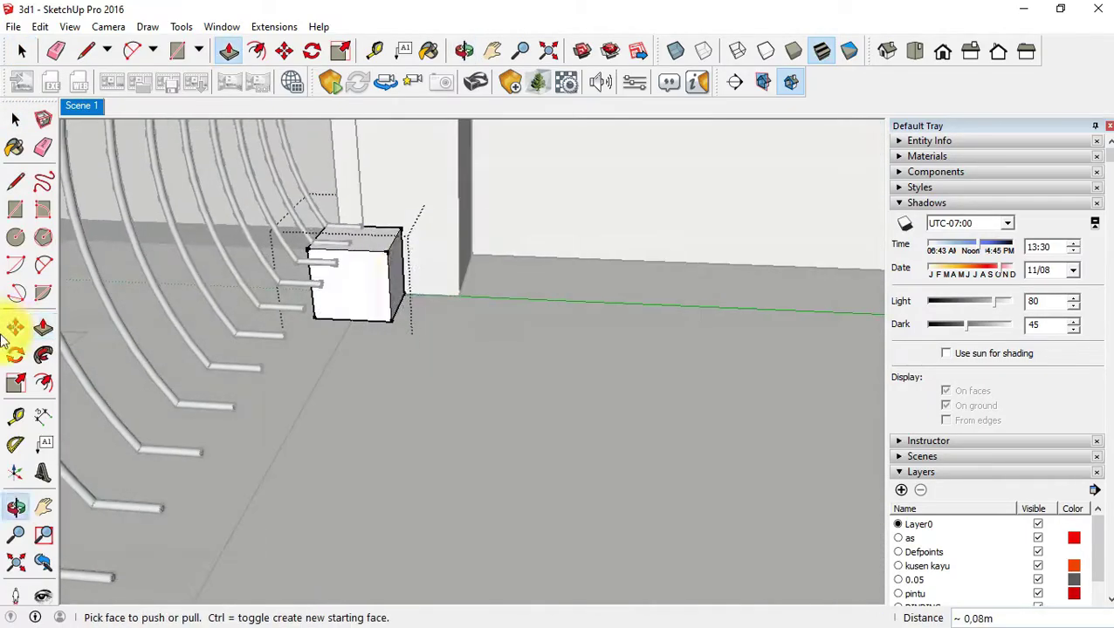
{"action": "scroll", "coordinate": [367, 271], "scroll_direction": "up", "scroll_amount": 3}
{"action": "left_click", "coordinate": [385, 266]}
{"action": "left_click", "coordinate": [308, 270]}
- Stretch the box 5.17 m along the balcony to form the base beam
{"action": "mouse_move", "coordinate": [298, 311]}
{"action": "middle_mouse_down"}
{"action": "mouse_move", "coordinate": [271, 353]}
{"action": "mouse_move", "coordinate": [736, 385]}
{"action": "mouse_move", "coordinate": [530, 373]}
{"action": "middle_mouse_up"}
{"action": "left_click", "coordinate": [736, 385]}
{"action": "scroll", "coordinate": [723, 311], "scroll_direction": "up", "scroll_amount": 3}
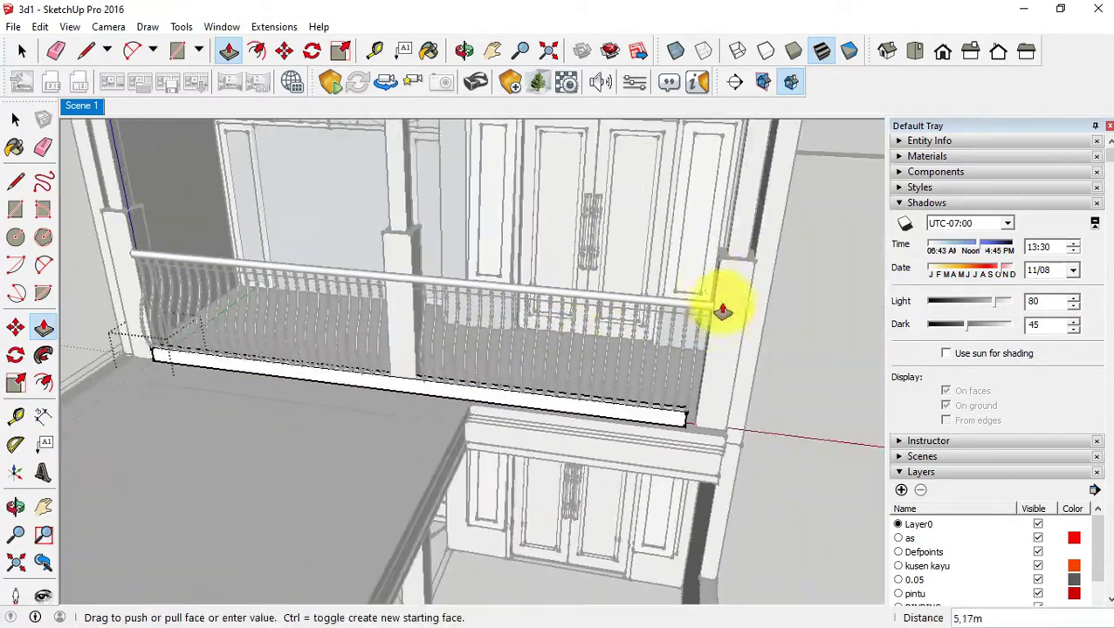
{"action": "left_click", "coordinate": [716, 279]}
{"action": "key", "text": "space"}
{"action": "mouse_move", "coordinate": [716, 279]}
{"action": "middle_mouse_down"}
{"action": "mouse_move", "coordinate": [721, 434]}
{"action": "mouse_move", "coordinate": [561, 456]}
{"action": "middle_mouse_up"}
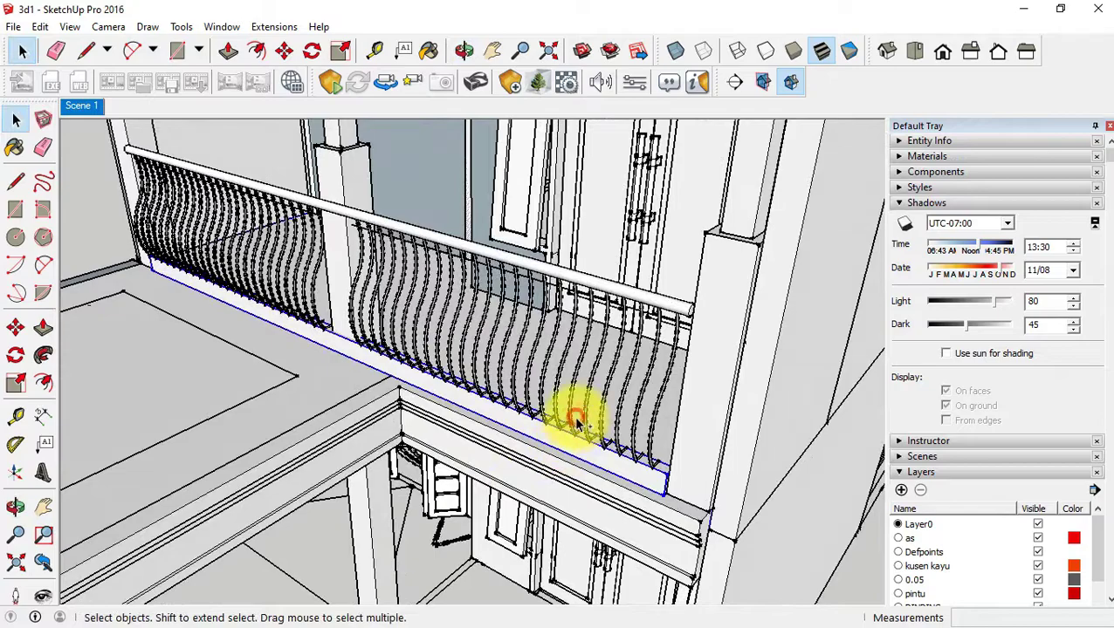
- Move the curved railing 0.05 m so it rests on the base beam
{"action": "left_click", "coordinate": [616, 297]}
{"action": "scroll", "coordinate": [626, 472], "scroll_direction": "up", "scroll_amount": 3}
{"action": "mouse_move", "coordinate": [656, 490]}
{"action": "middle_mouse_down"}
{"action": "mouse_move", "coordinate": [599, 495]}
{"action": "mouse_move", "coordinate": [169, 273]}
{"action": "middle_mouse_up"}
{"action": "key", "text": "m"}
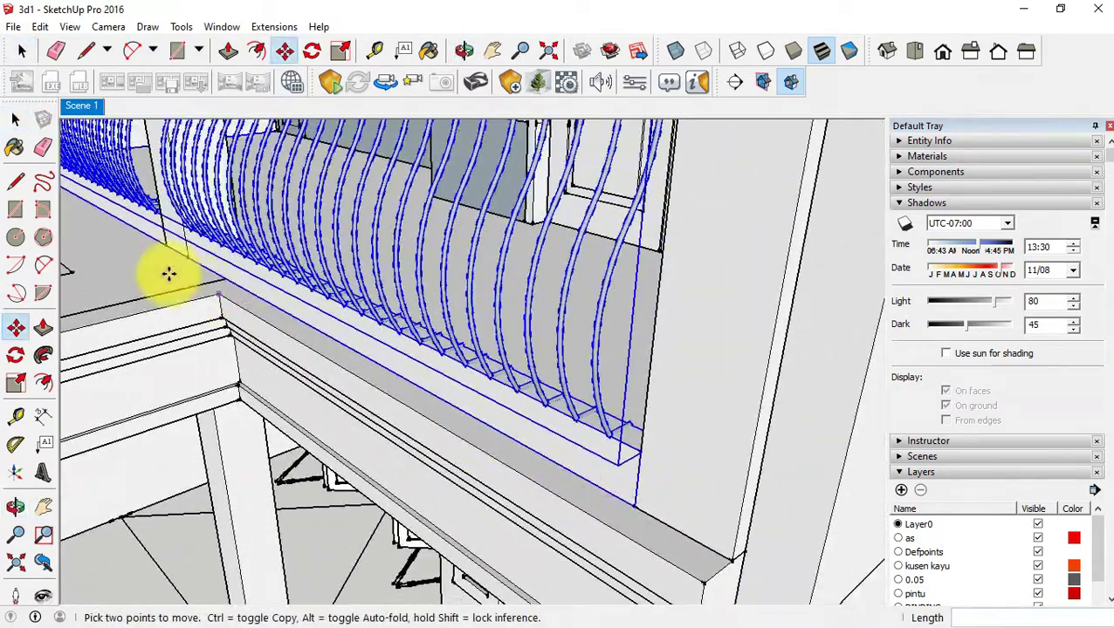
{"action": "scroll", "coordinate": [239, 261], "scroll_direction": "up", "scroll_amount": 3}
{"action": "left_click_drag", "start_coordinate": [239, 260], "coordinate": [259, 253]}
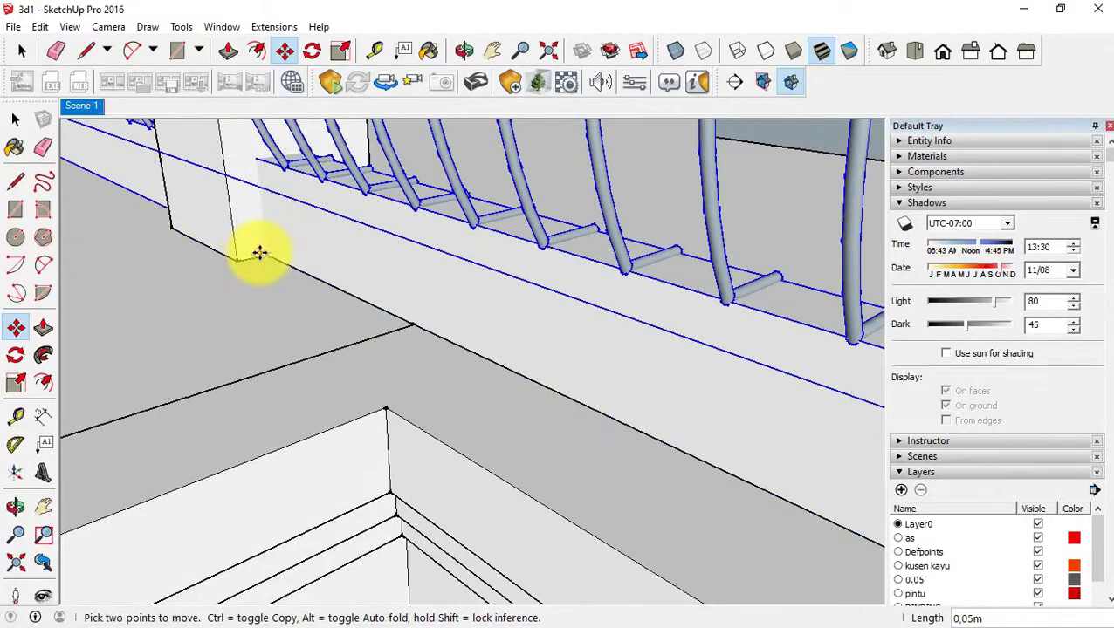
{"action": "scroll", "coordinate": [311, 309], "scroll_direction": "down", "scroll_amount": 5}
{"action": "scroll", "coordinate": [316, 310], "scroll_direction": "down", "scroll_amount": 3}
{"action": "left_click", "coordinate": [824, 532]}
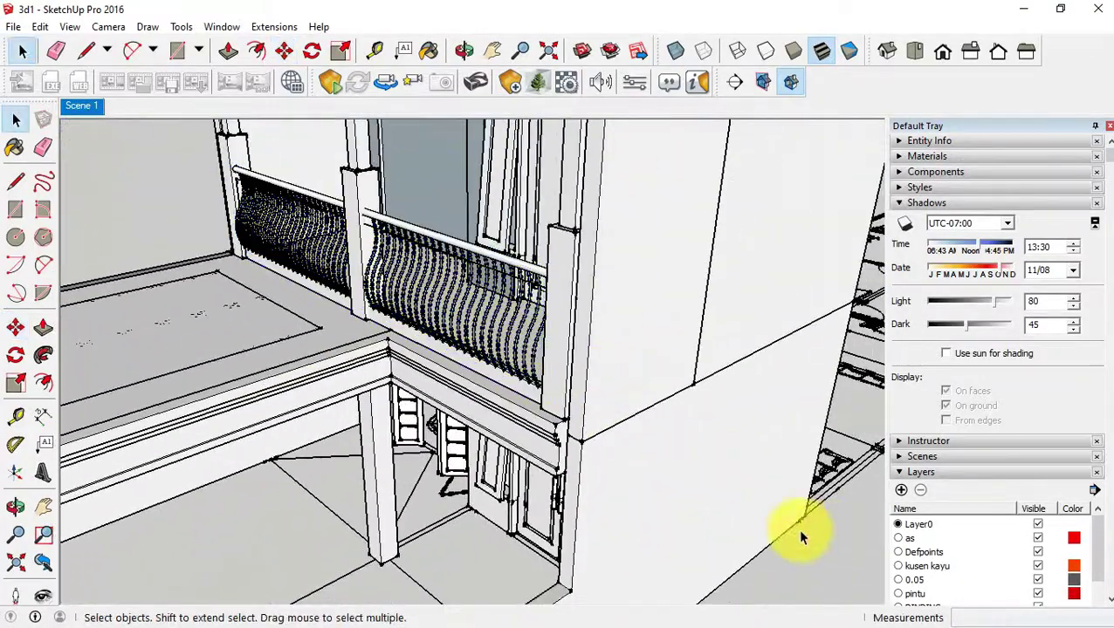
- Reselect the railing and hide the shadow settings panel
{"action": "left_click", "coordinate": [484, 335]}
{"action": "right_click", "coordinate": [460, 384]}
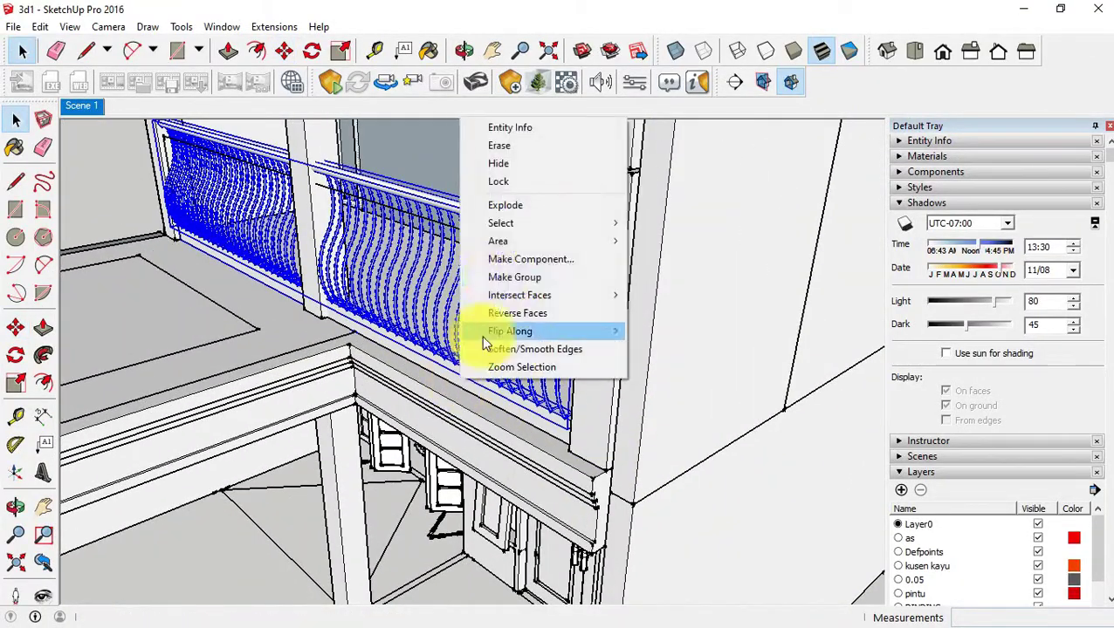
{"action": "mouse_move", "coordinate": [436, 315]}
{"action": "middle_mouse_down"}
{"action": "mouse_move", "coordinate": [637, 231]}
{"action": "mouse_move", "coordinate": [398, 318]}
{"action": "mouse_move", "coordinate": [602, 292]}
{"action": "middle_mouse_up"}
{"action": "left_click", "coordinate": [903, 208]}
{"action": "mouse_move", "coordinate": [746, 293]}
{"action": "middle_mouse_down"}
{"action": "mouse_move", "coordinate": [303, 219]}
{"action": "mouse_move", "coordinate": [251, 271]}
{"action": "mouse_move", "coordinate": [186, 248]}
{"action": "middle_mouse_up"}
{"action": "scroll", "coordinate": [303, 219], "scroll_direction": "up", "scroll_amount": 3}
{"action": "scroll", "coordinate": [175, 253], "scroll_direction": "up", "scroll_amount": 2}
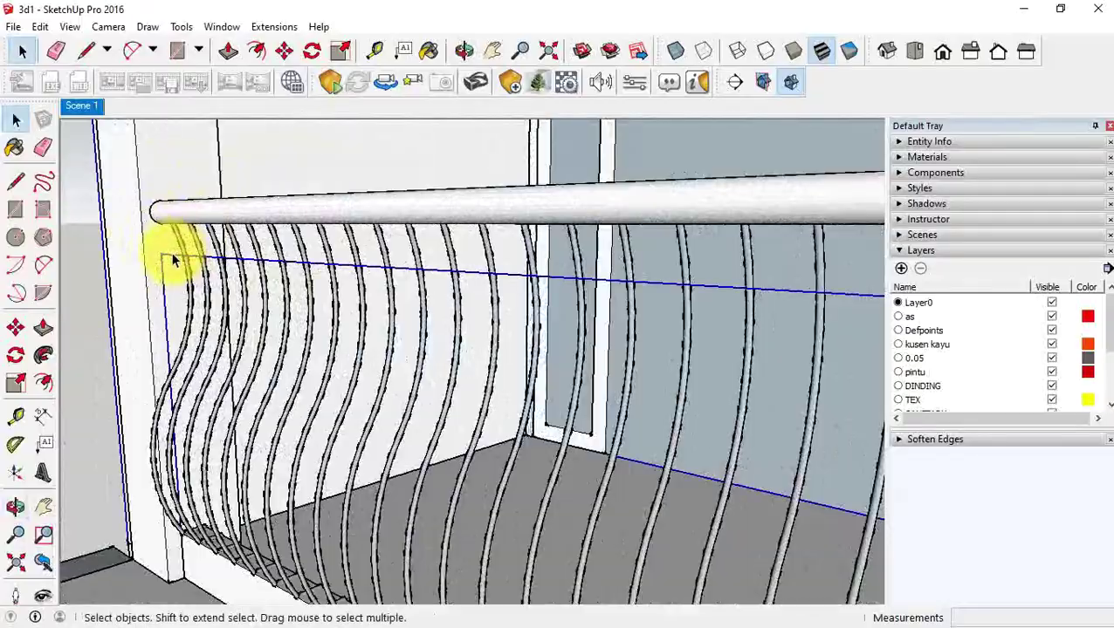
{"action": "scroll", "coordinate": [214, 256], "scroll_direction": "down", "scroll_amount": 2}
{"action": "scroll", "coordinate": [213, 256], "scroll_direction": "down", "scroll_amount": 2}
{"action": "scroll", "coordinate": [192, 256], "scroll_direction": "up", "scroll_amount": 3}
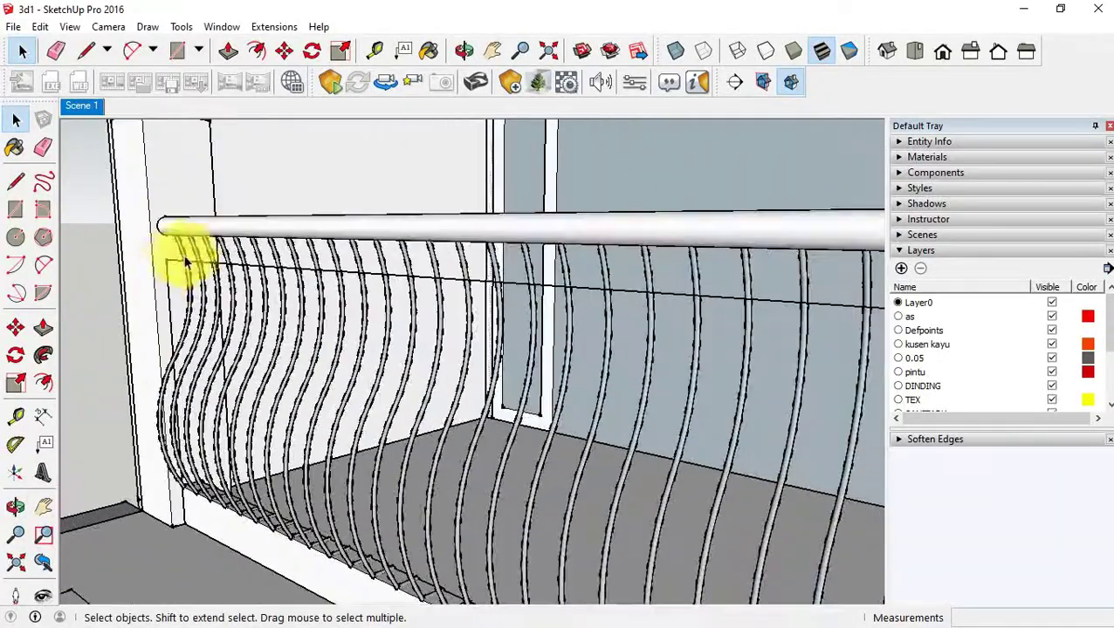
- Open the railing group and inspect its fit around the balcony facade
{"action": "double_click", "coordinate": [172, 267]}
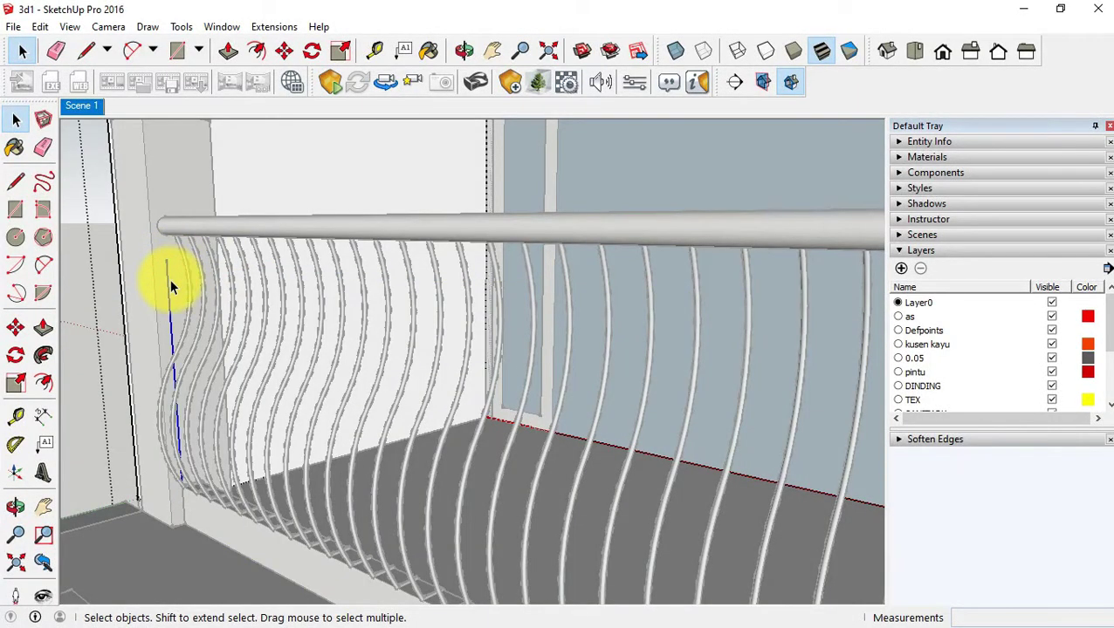
{"action": "middle_click_drag", "start_coordinate": [124, 307], "coordinate": [155, 343]}
{"action": "scroll", "coordinate": [366, 355], "scroll_direction": "down", "scroll_amount": 3}
{"action": "mouse_move", "coordinate": [366, 355]}
{"action": "middle_mouse_down"}
{"action": "mouse_move", "coordinate": [540, 316]}
{"action": "mouse_move", "coordinate": [489, 372]}
{"action": "middle_mouse_up"}
{"action": "scroll", "coordinate": [541, 305], "scroll_direction": "down", "scroll_amount": 3}
{"action": "scroll", "coordinate": [551, 328], "scroll_direction": "up", "scroll_amount": 2}
{"action": "middle_click_drag", "start_coordinate": [551, 328], "coordinate": [547, 417]}
{"action": "scroll", "coordinate": [548, 414], "scroll_direction": "up", "scroll_amount": 2}
- Switch to the Enscape render window
{"action": "left_click", "coordinate": [13, 26]}
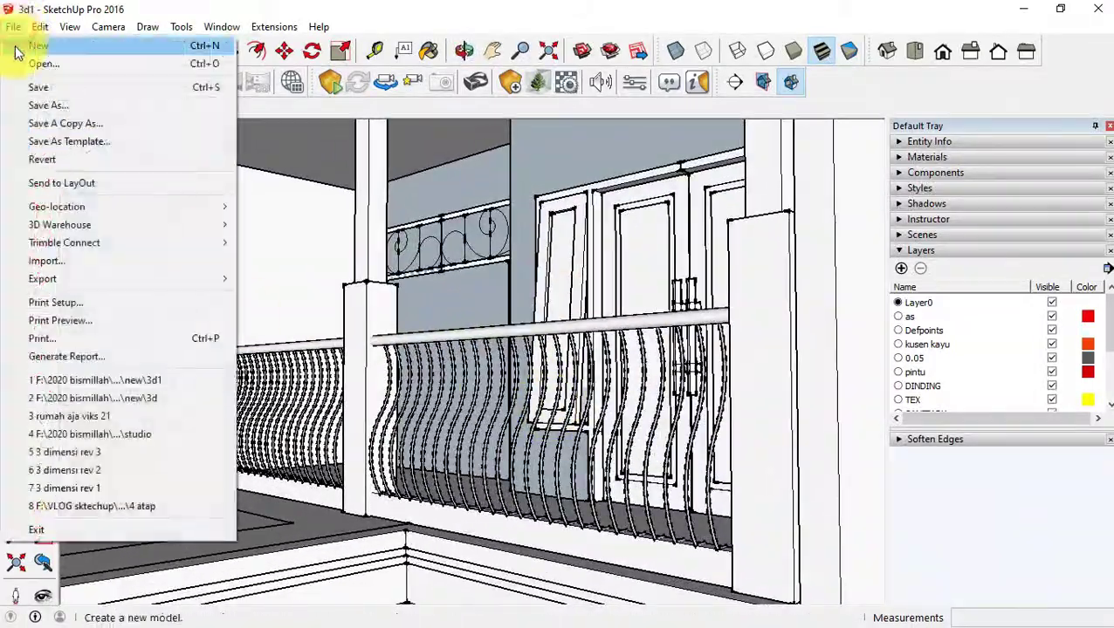
{"action": "key", "text": "super"}
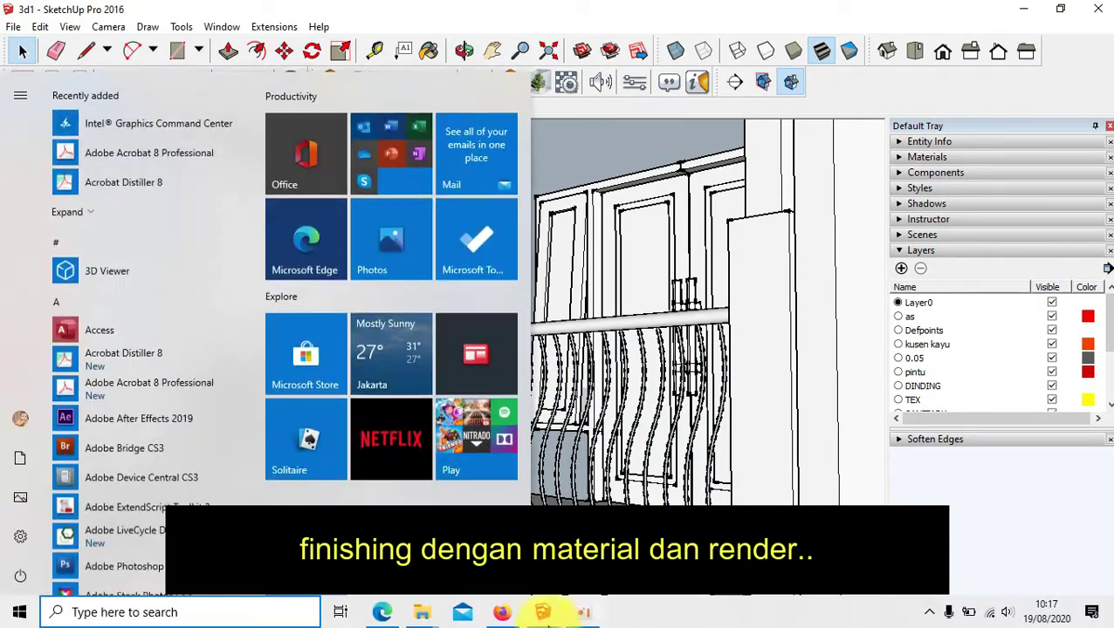
{"action": "left_click", "coordinate": [542, 621]}
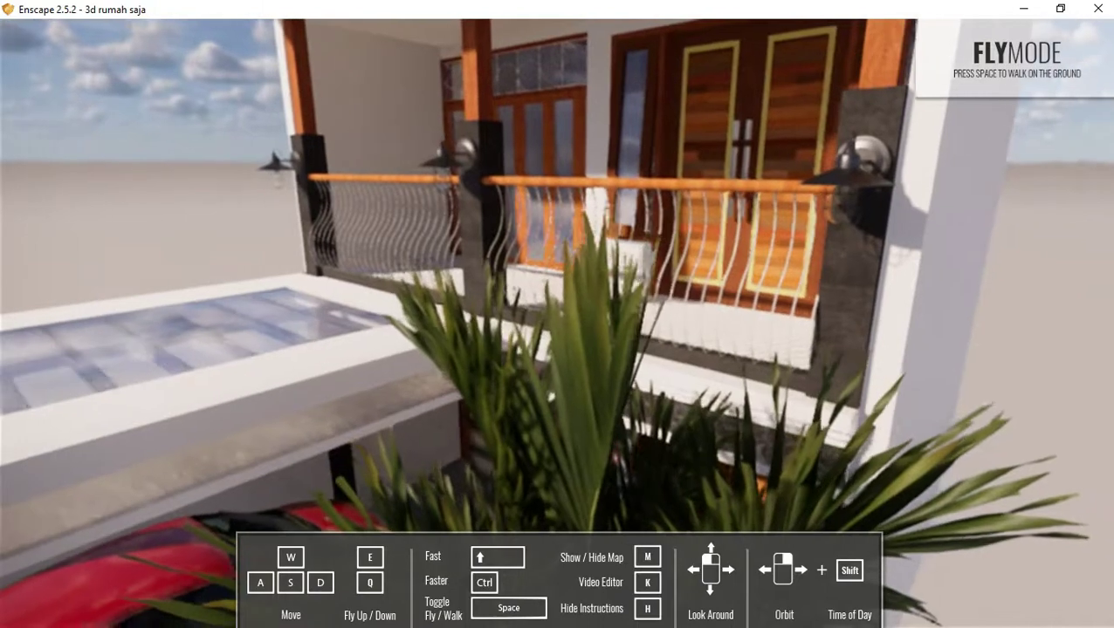
{"action": "key", "text": "s"}
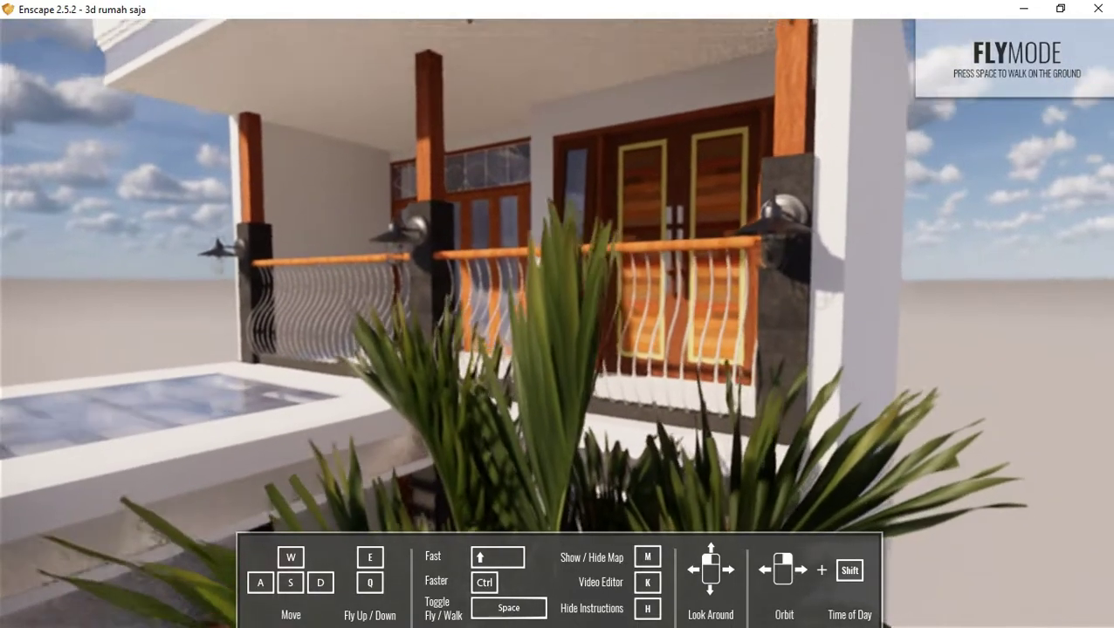
{"action": "key", "text": "s"}
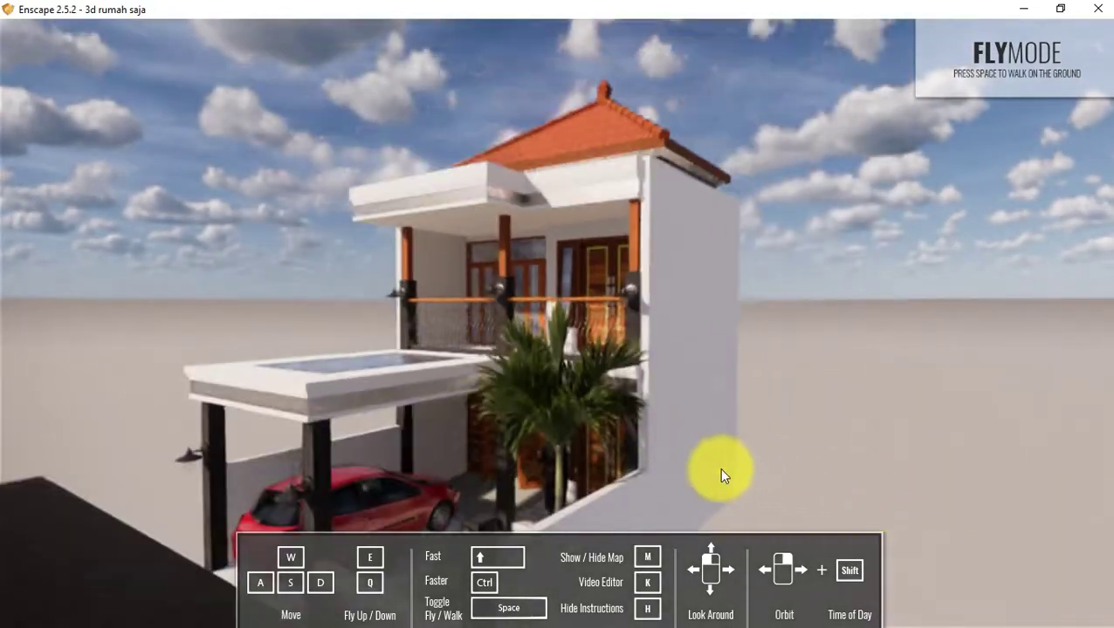
{"action": "mouse_move", "coordinate": [456, 423]}
{"action": "right_mouse_down"}
{"action": "mouse_move", "coordinate": [416, 366]}
{"action": "mouse_move", "coordinate": [281, 391]}
{"action": "mouse_move", "coordinate": [220, 271]}
{"action": "right_mouse_up"}
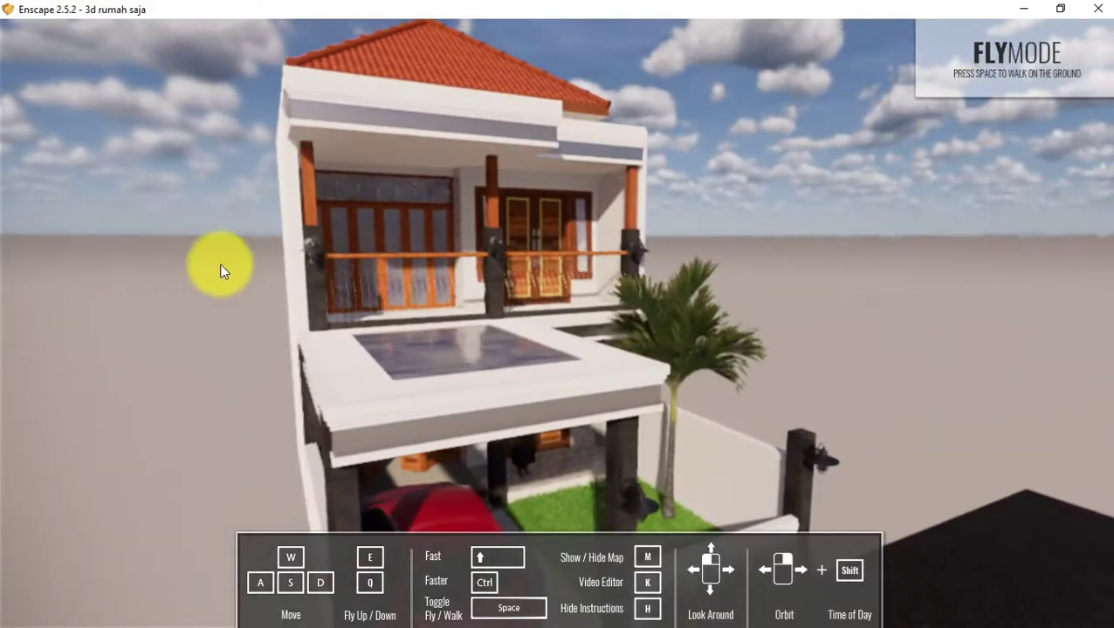
{"action": "key", "text": "w"}
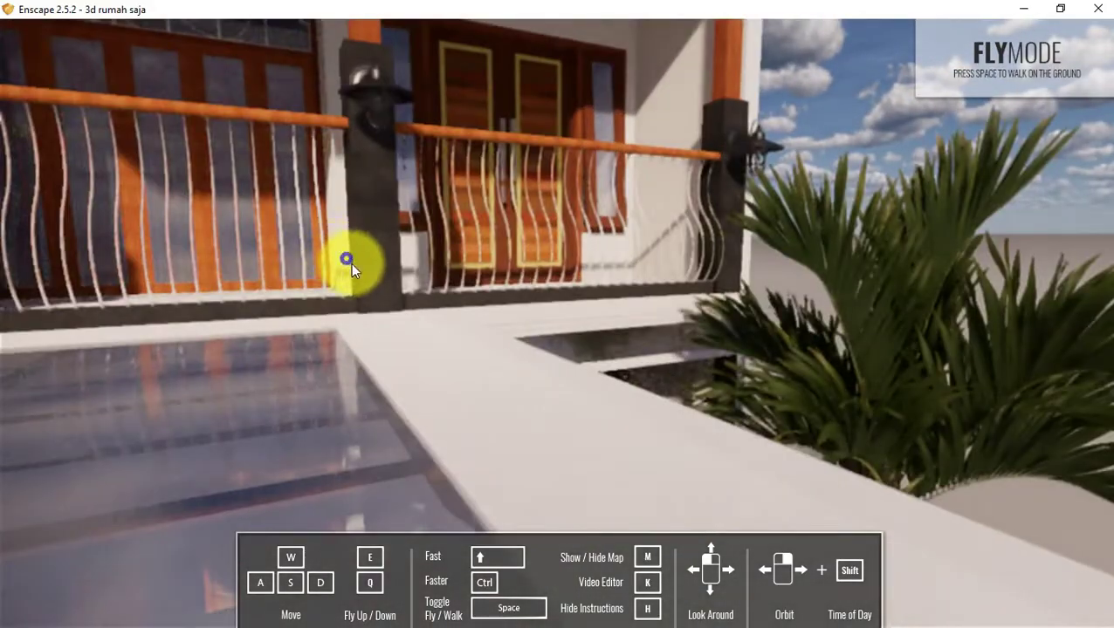
{"action": "right_click_drag", "start_coordinate": [366, 268], "coordinate": [288, 272]}
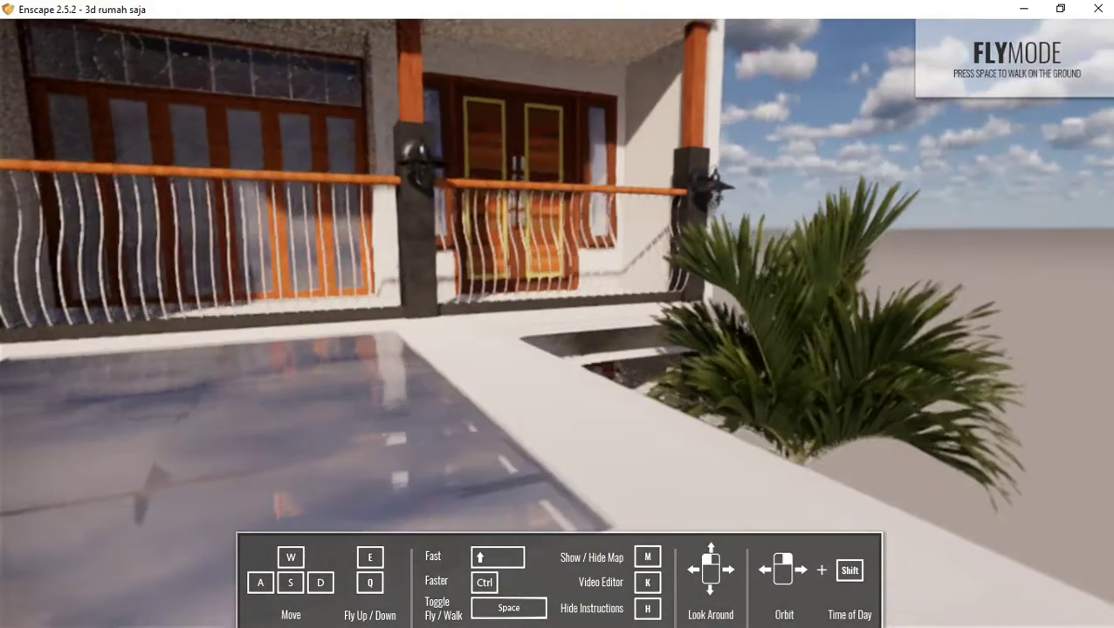
{"action": "key", "text": "d"}
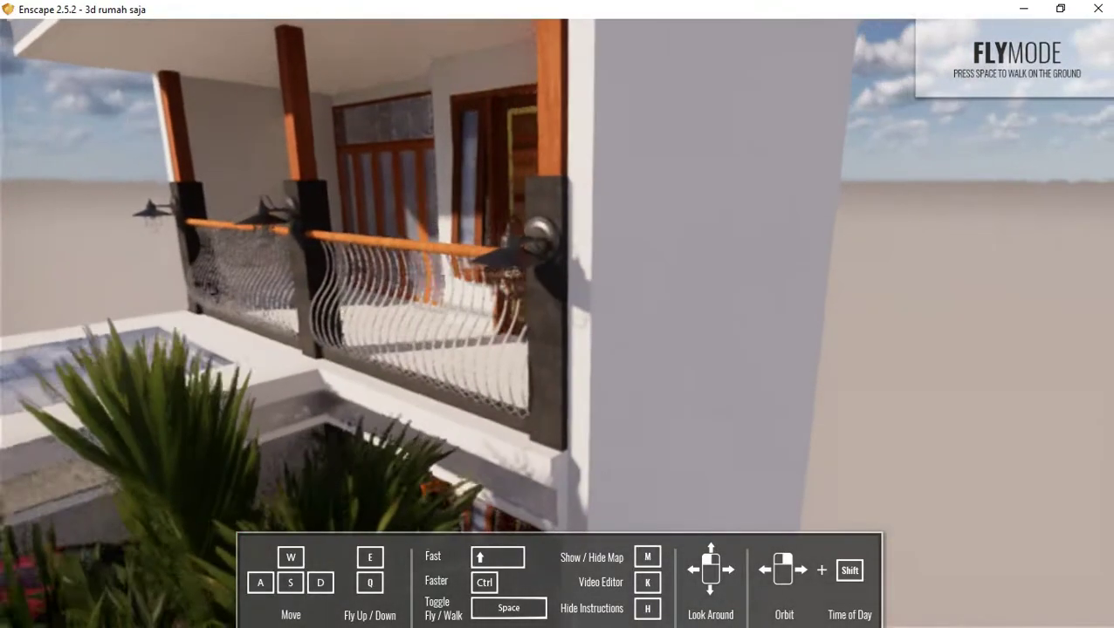
{"action": "left_click_drag", "start_coordinate": [404, 267], "coordinate": [421, 347]}
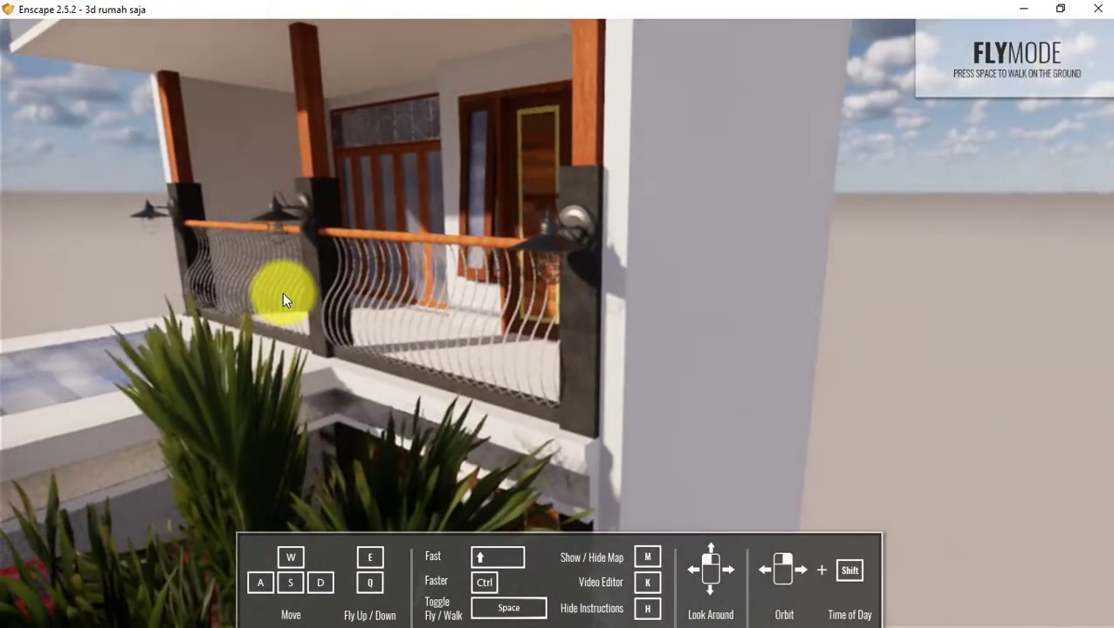